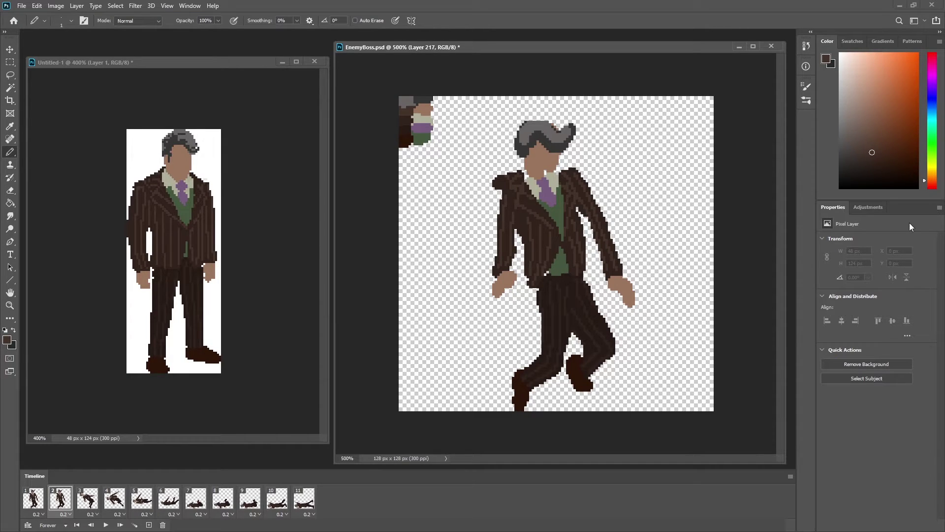
Step: On Layer 228, paint dark pixels over the shoulder and upper arm and erase the stray pixel
key(F7)
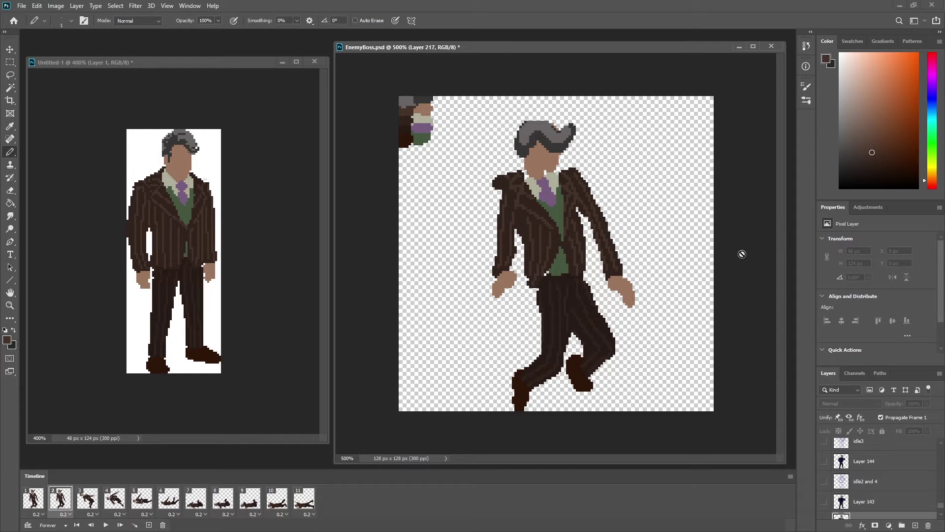
ctrl+click(541, 227)
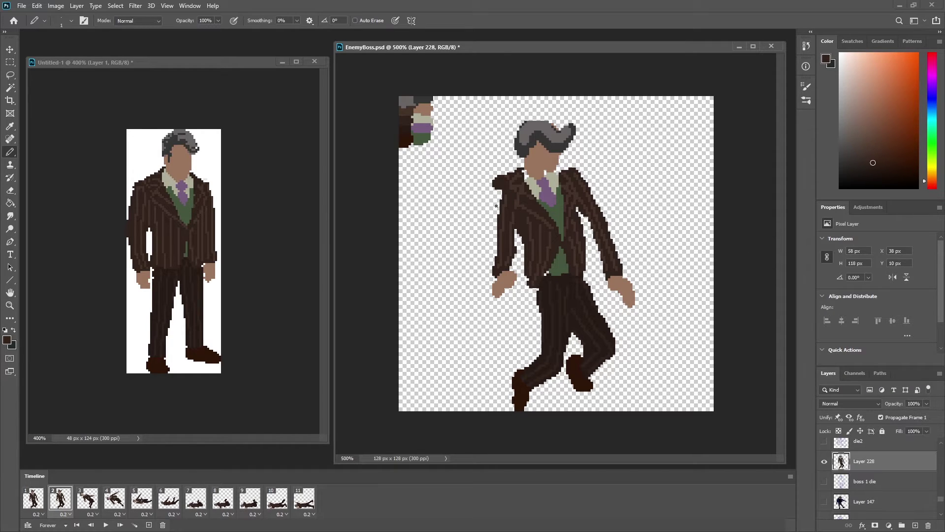
mouse_move(497, 205)
mouse_down()
mouse_move(496, 190)
mouse_move(490, 264)
mouse_up()
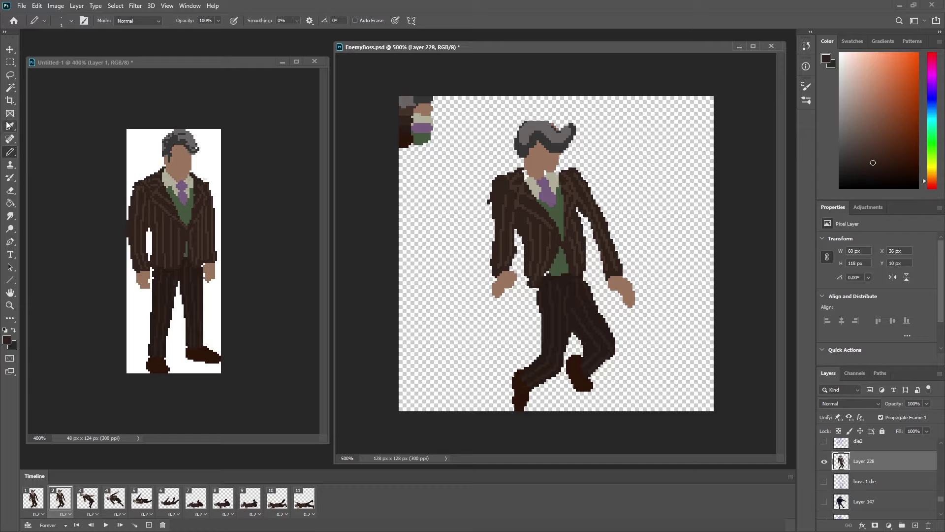
click(10, 190)
click(487, 201)
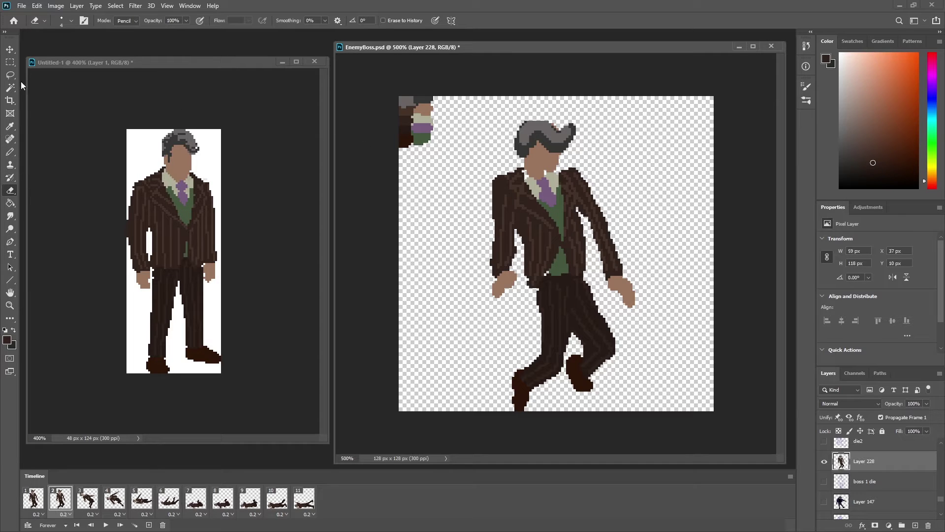
Step: Set the eraser size to 1 px and add coat pixels along the shoulder by the neck
click(71, 21)
drag(99, 39, 91, 38)
click(195, 56)
key(b)
drag(559, 171, 557, 174)
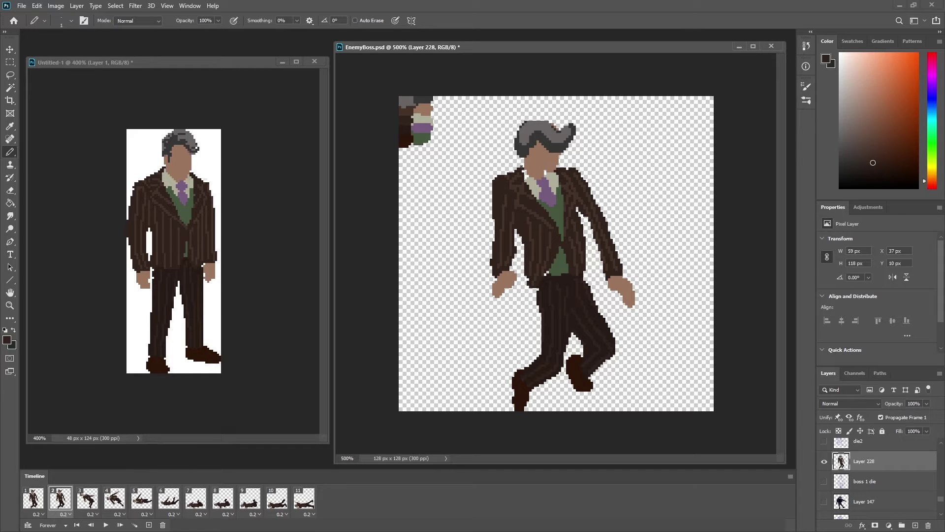
Step: Lasso the hand on the right and nudge it up and to the left
key(l)
mouse_move(600, 252)
mouse_down()
mouse_move(597, 270)
mouse_move(621, 277)
mouse_up()
key(v)
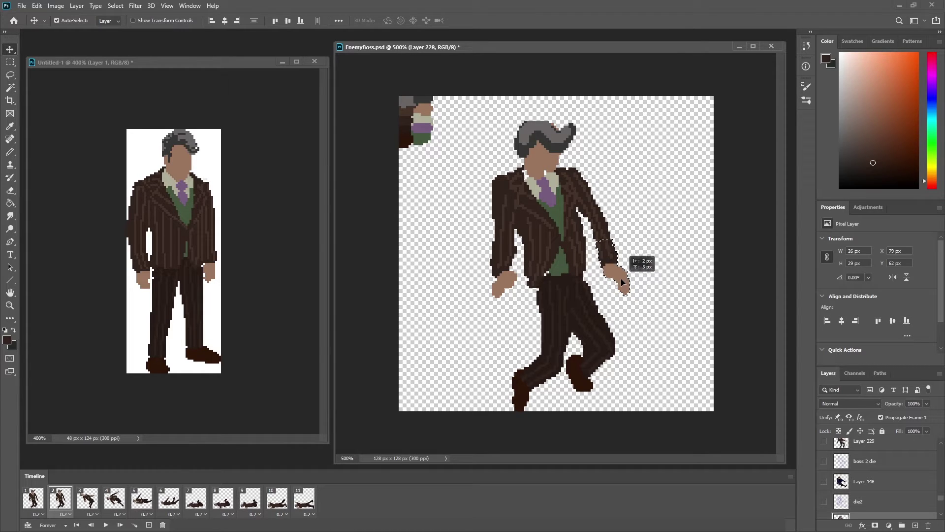
Step: Darken pinstripe strips on both sides of the jacket and along its edge near the hand
key(ctrl+d)
key(b)
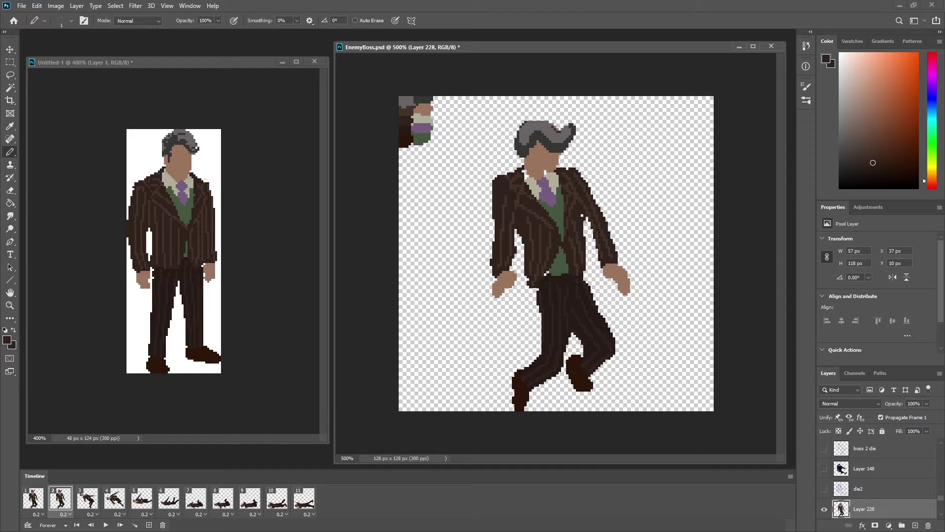
drag(586, 222, 587, 235)
drag(526, 270, 526, 284)
drag(522, 244, 522, 261)
drag(585, 243, 589, 274)
click(586, 278)
Step: Sample the collar and dark green colours, then reshape the collar edge with dark pixels
alt+click(538, 182)
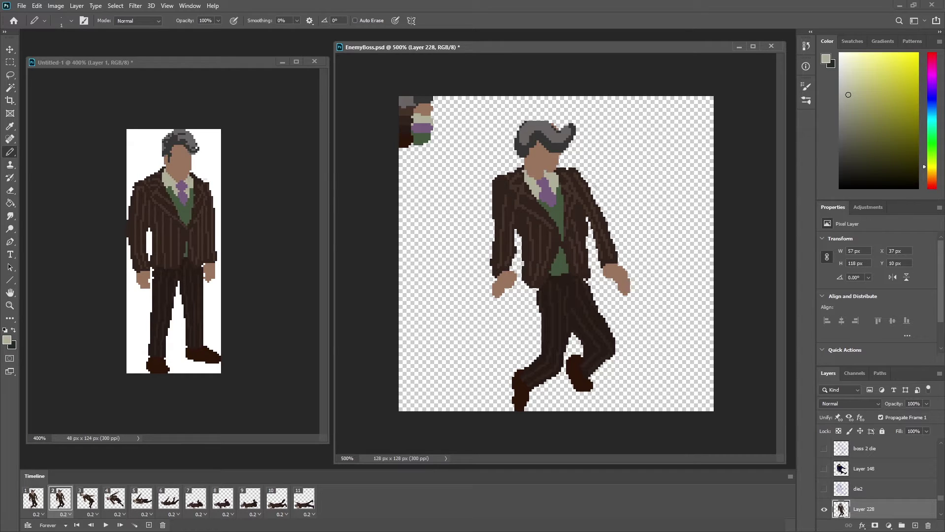
key(i)
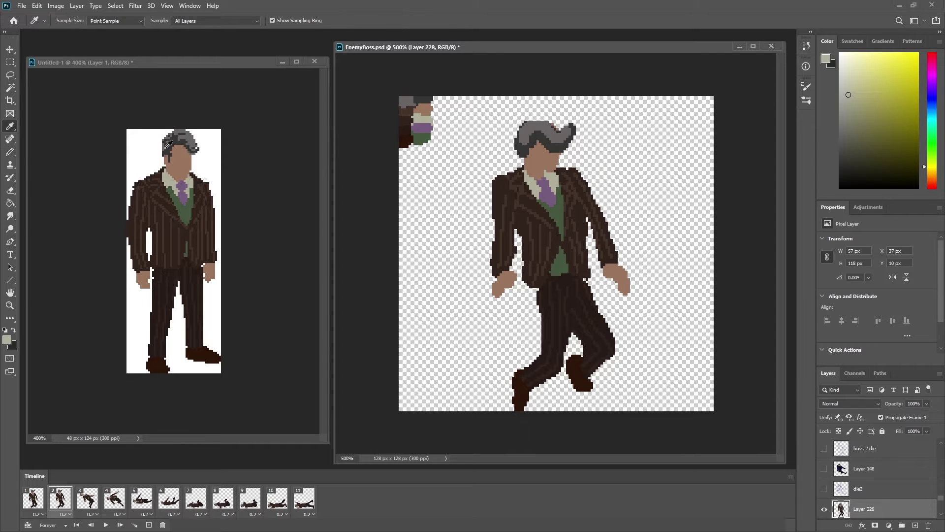
key(b)
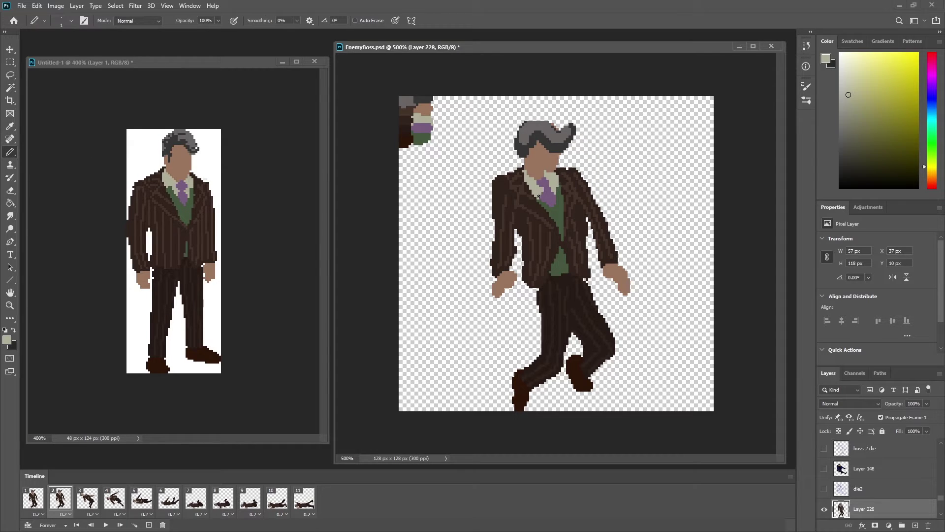
alt+click(541, 197)
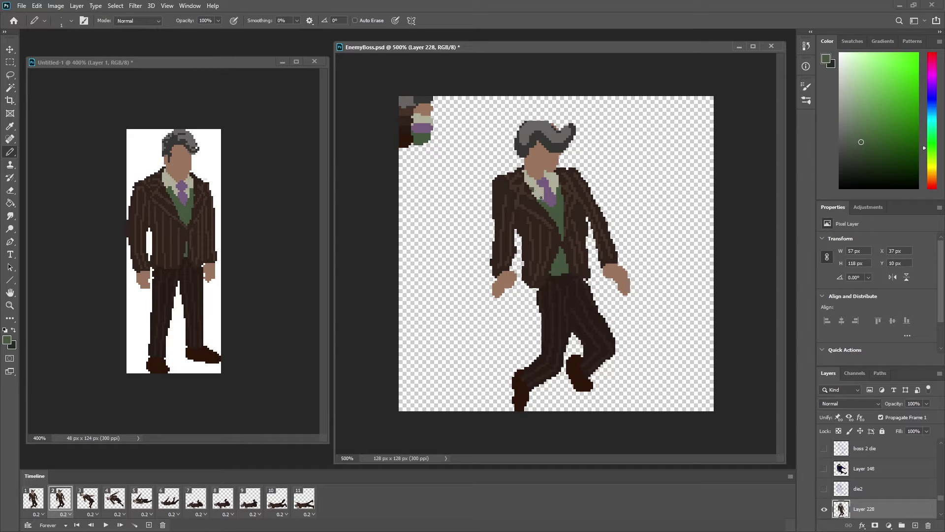
drag(534, 192, 542, 201)
Step: Compare the reference figure's leg length with the sprite's leg using box selections
key(m)
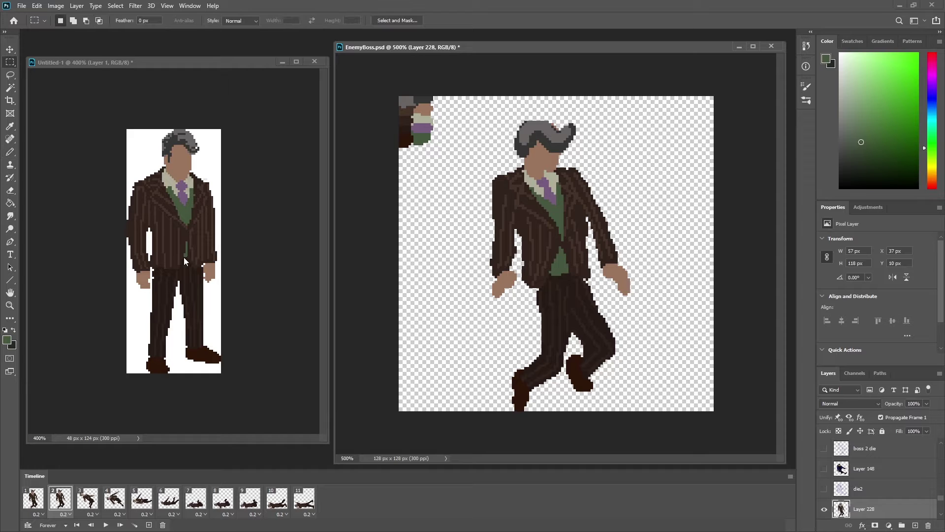
drag(182, 257, 205, 350)
click(561, 270)
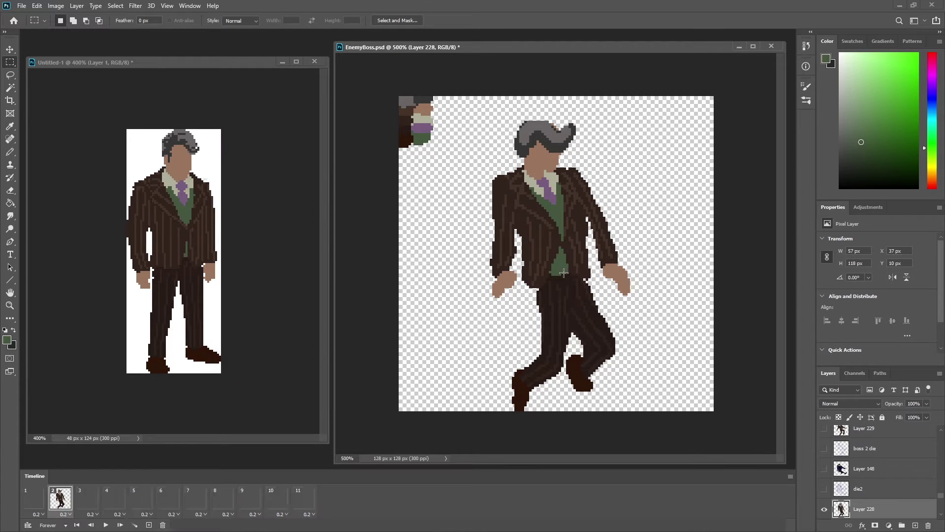
drag(561, 270, 597, 386)
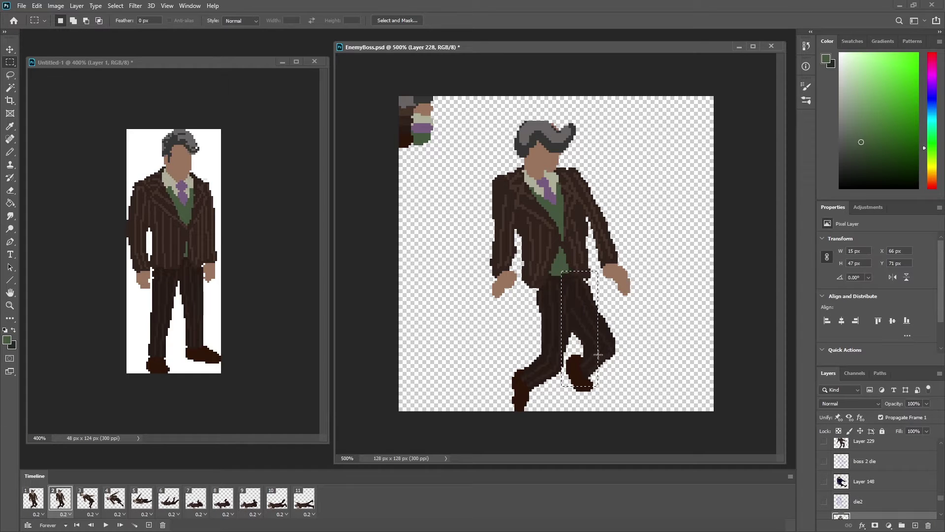
key(ctrl+d)
Step: Extend the right trouser leg's edge in dark brown and erase stray trouser pixels
key(b)
alt+click(552, 274)
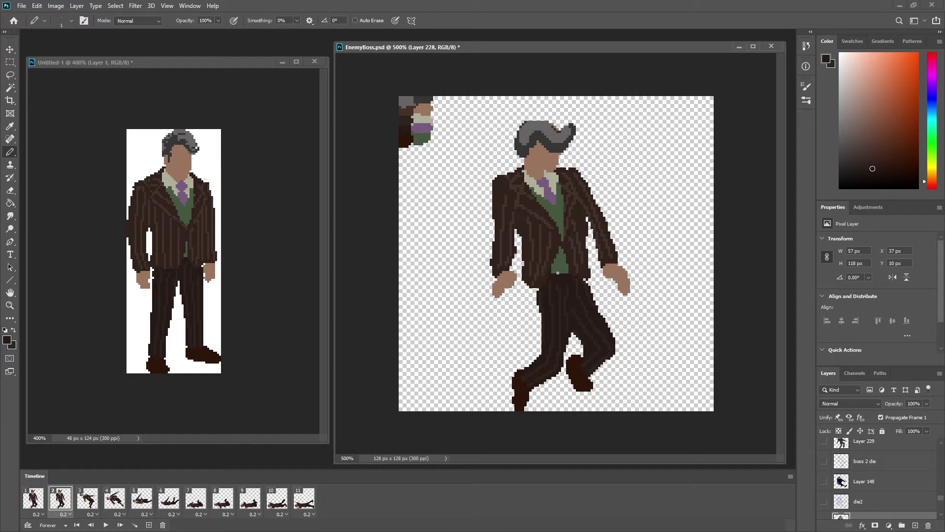
mouse_move(585, 281)
mouse_down()
mouse_move(605, 314)
mouse_move(596, 293)
mouse_move(586, 348)
mouse_up()
click(10, 190)
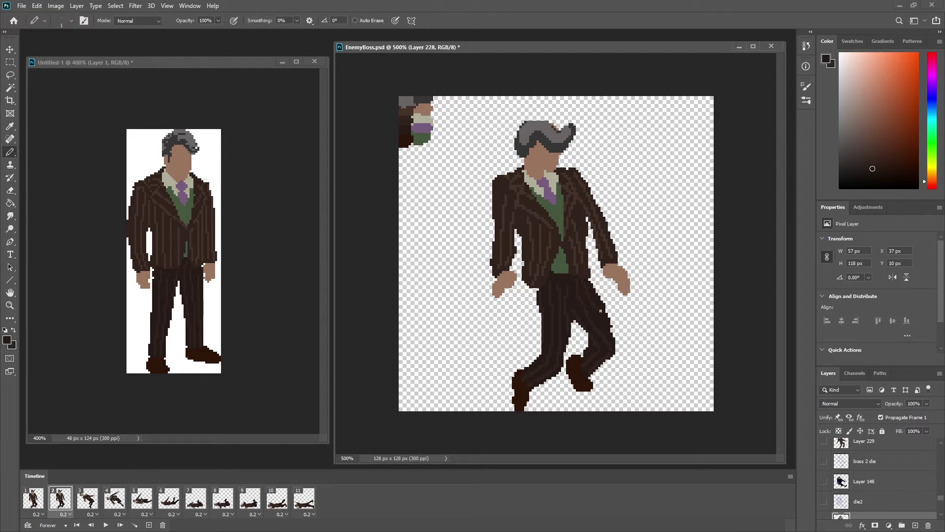
Step: Lasso the shoe on the right and move it down under its trouser leg
key(l)
drag(584, 340, 582, 341)
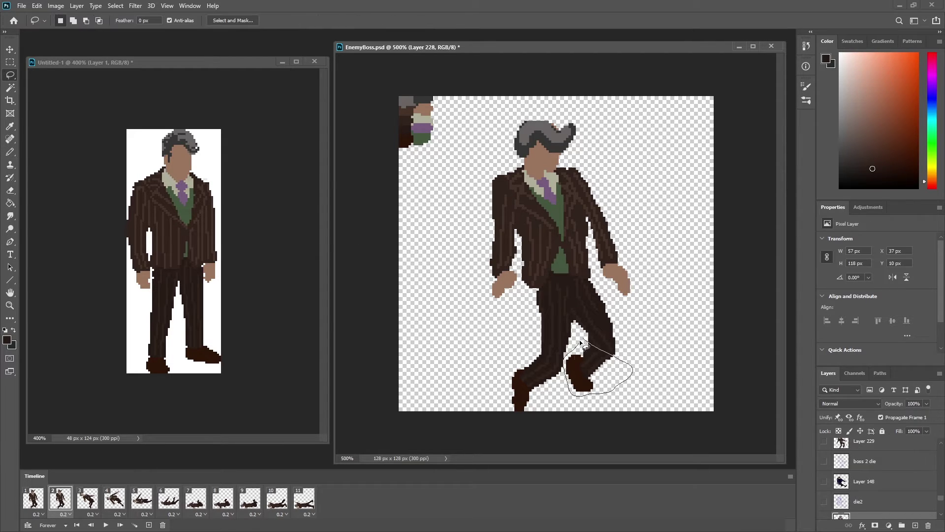
click(10, 49)
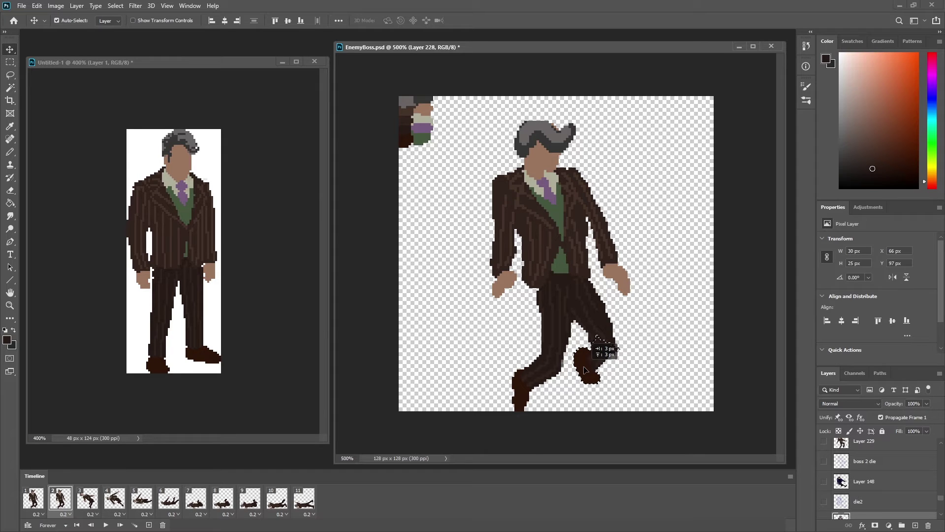
drag(585, 364, 585, 370)
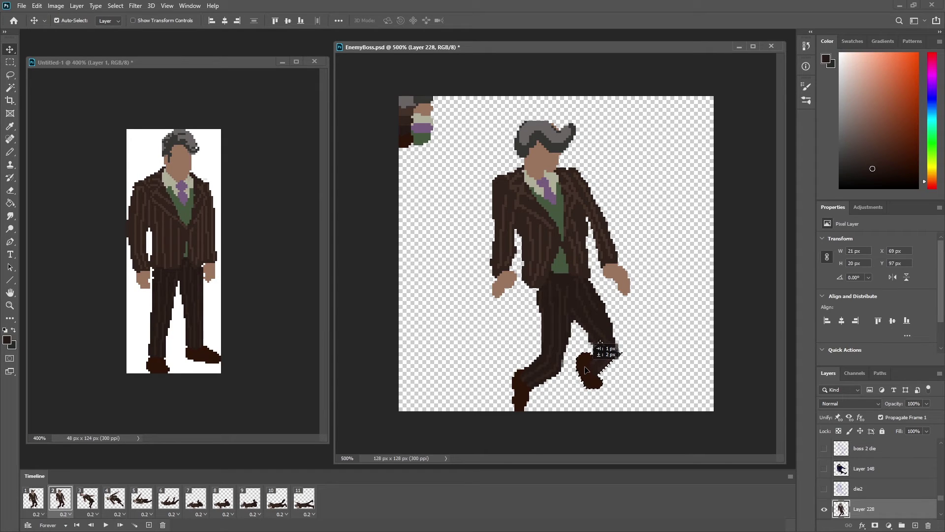
key(ctrl+d)
Step: Erase stray pixels at the boot edge and add dark pixels along the trouser leg's edge
key(b)
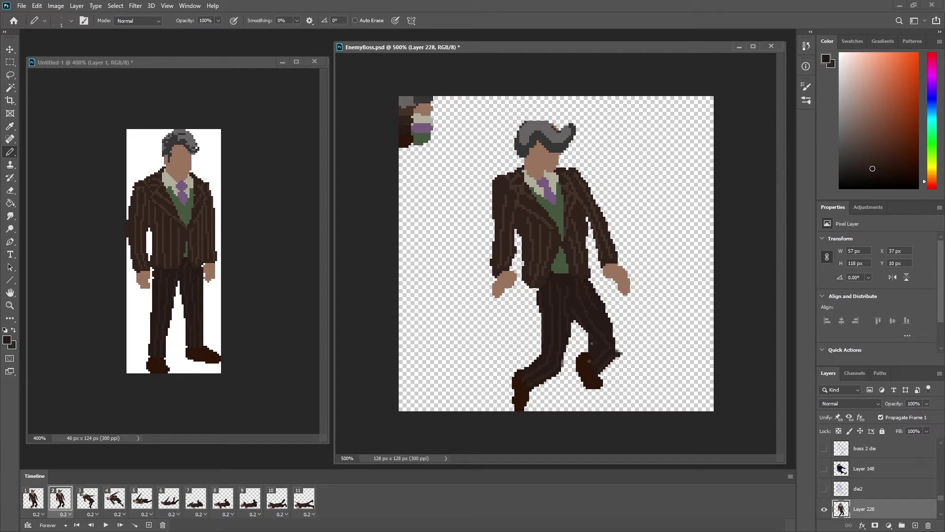
key(e)
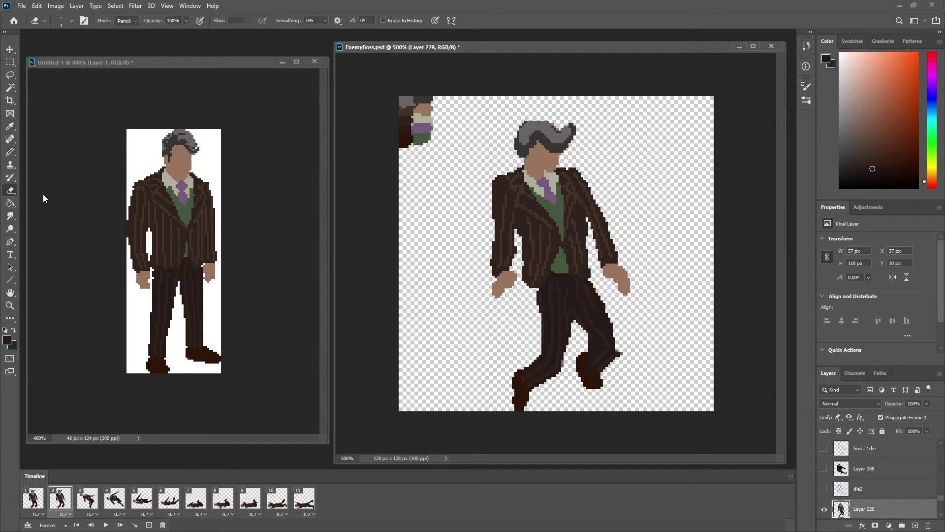
drag(618, 355, 618, 346)
key(b)
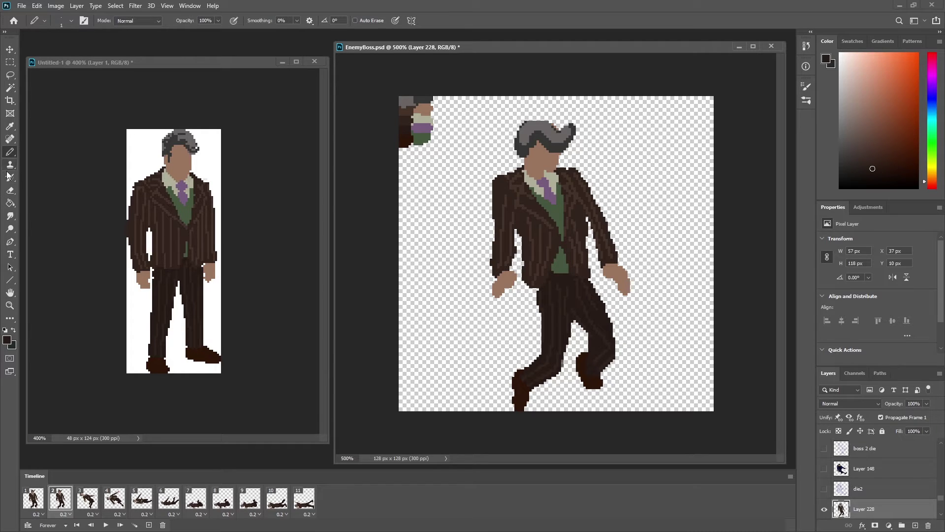
key(e)
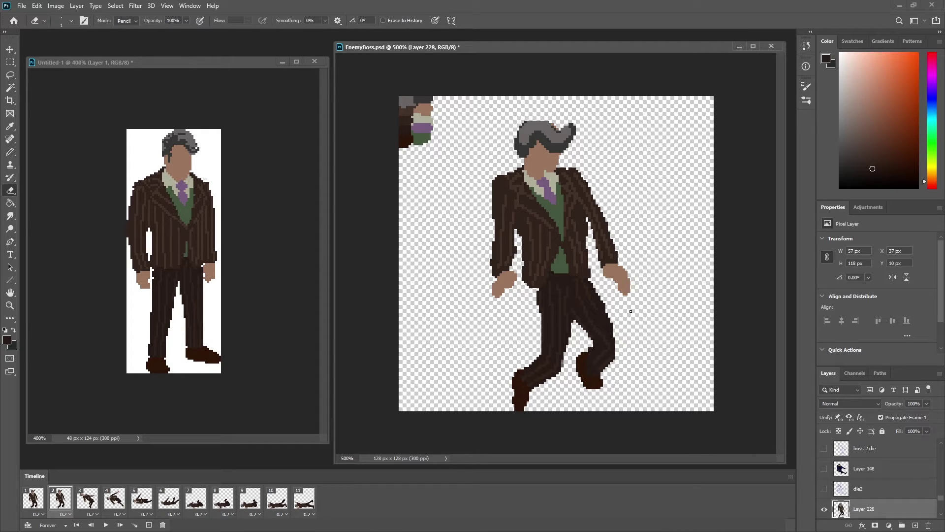
key(b)
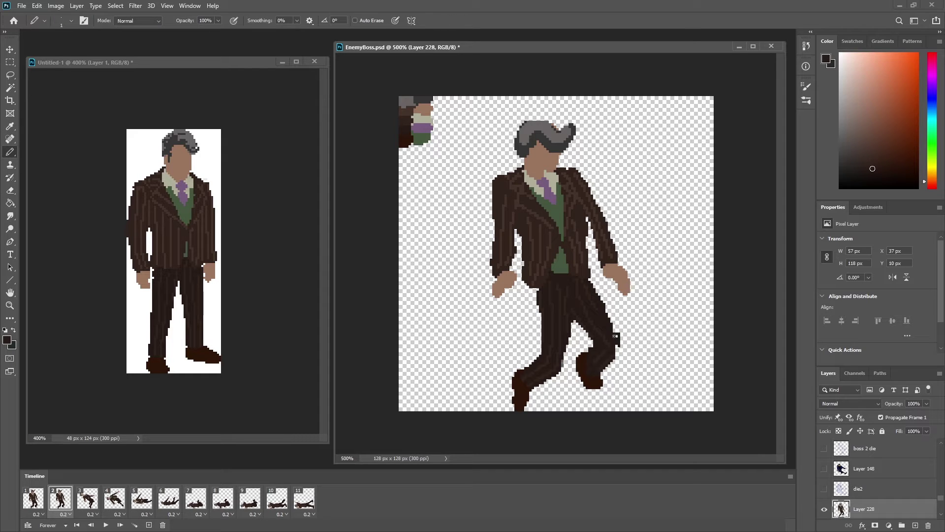
drag(615, 336, 619, 352)
Step: Lasso the bent lower leg and shoe and nudge them up and right to rejoin the thigh
click(10, 164)
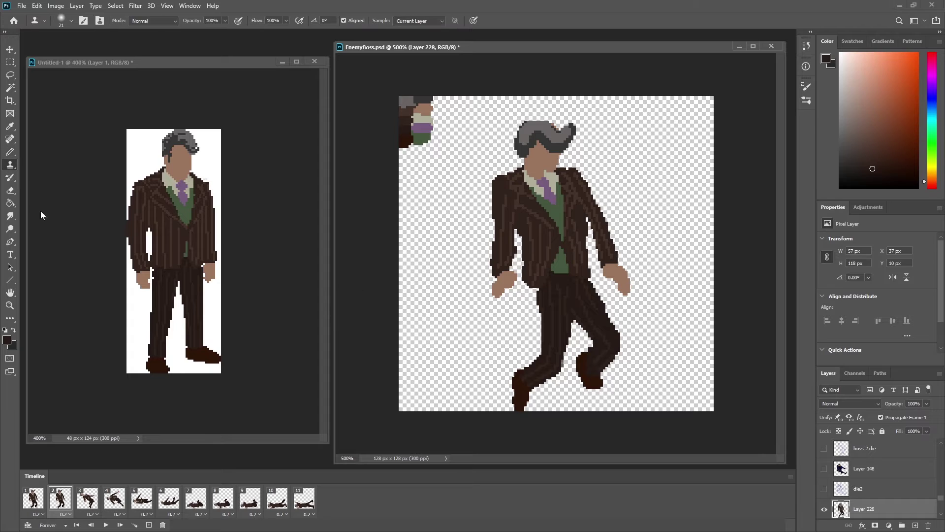
key(e)
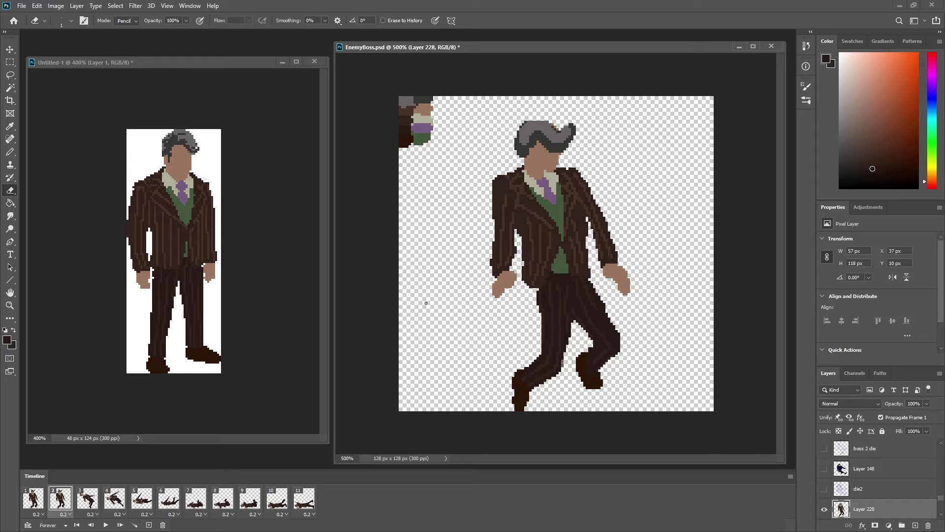
click(10, 75)
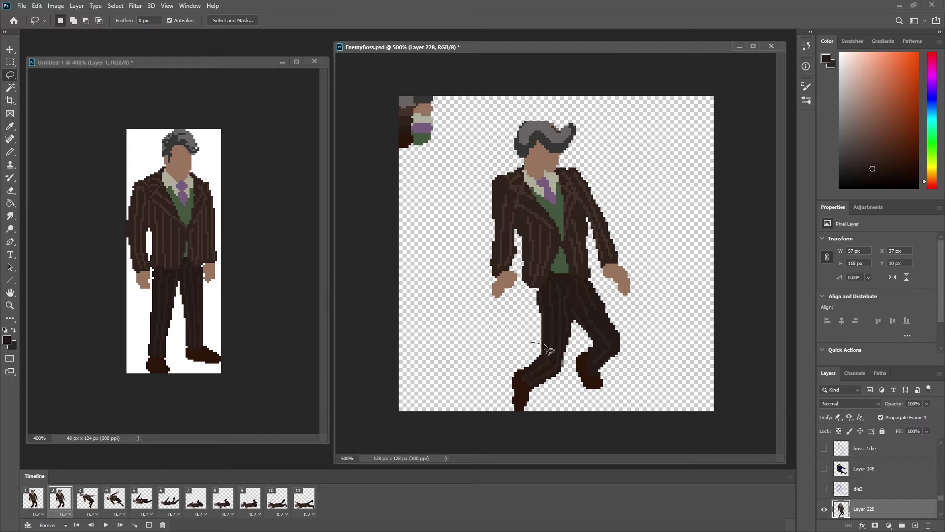
mouse_move(531, 341)
mouse_down()
mouse_move(509, 347)
mouse_move(529, 342)
mouse_move(559, 362)
mouse_up()
key(v)
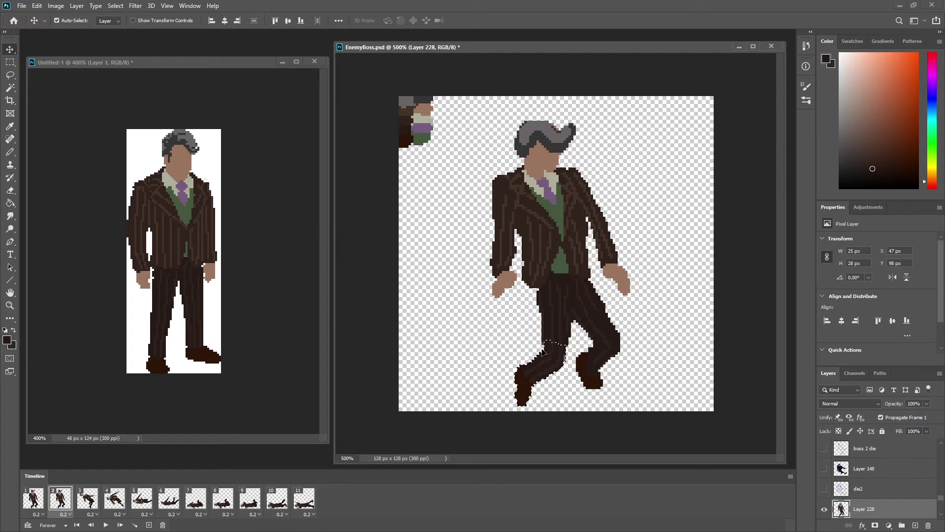
key(ctrl+d)
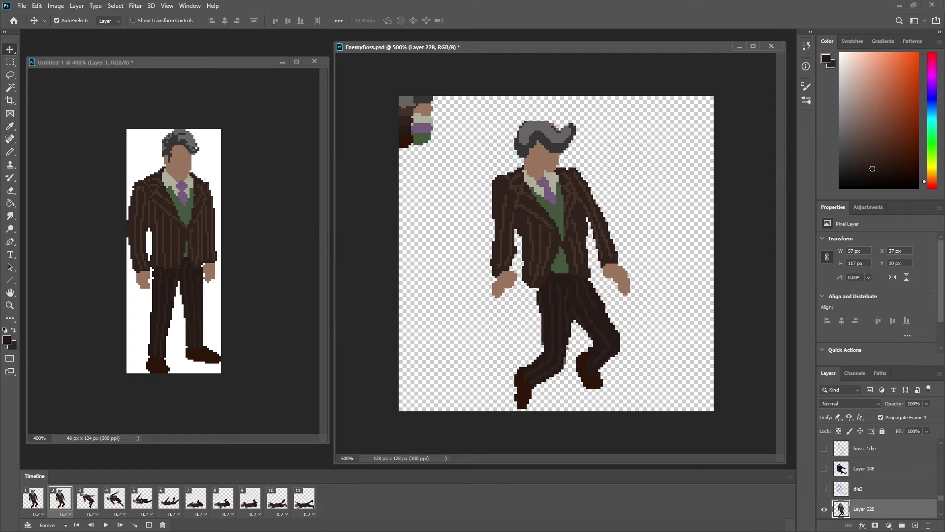
click(10, 203)
key(e)
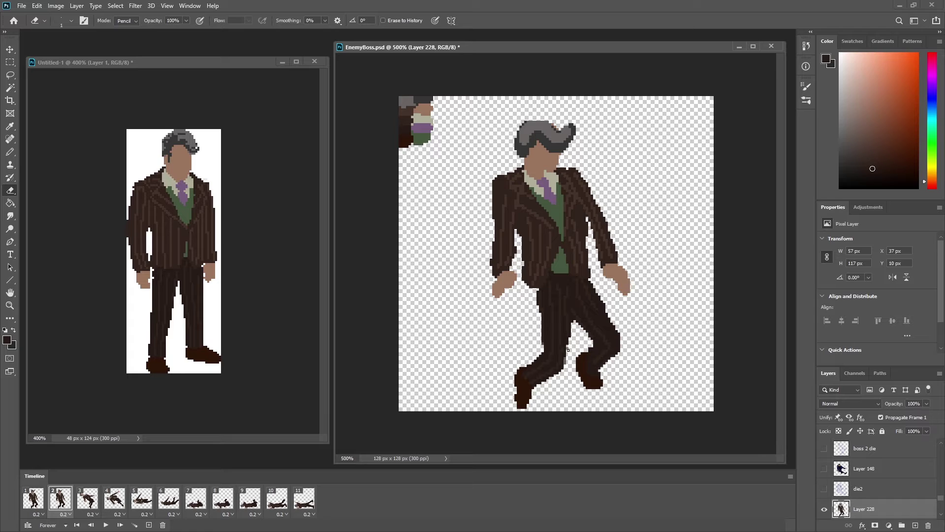
click(10, 152)
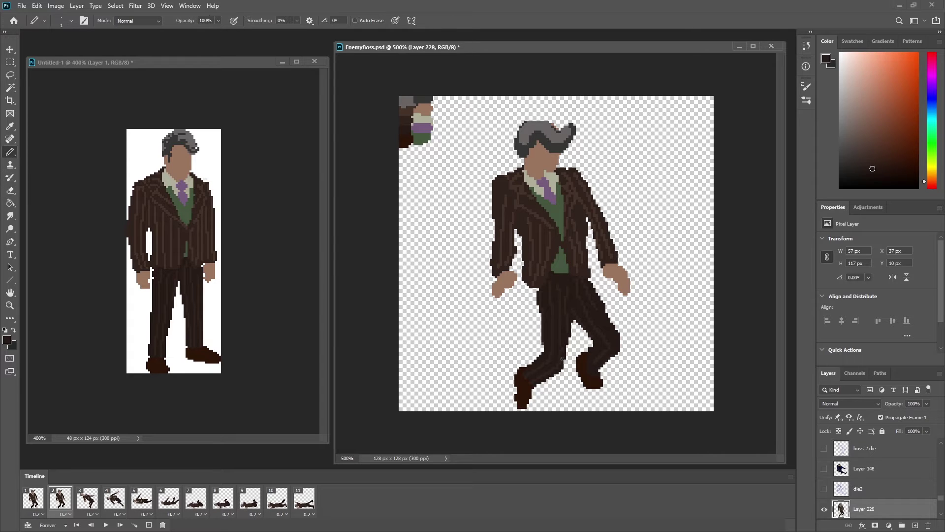
Step: Redraw the bent leg's inner edge with dark pixels
drag(568, 339, 568, 343)
key(ctrl+z)
key(e)
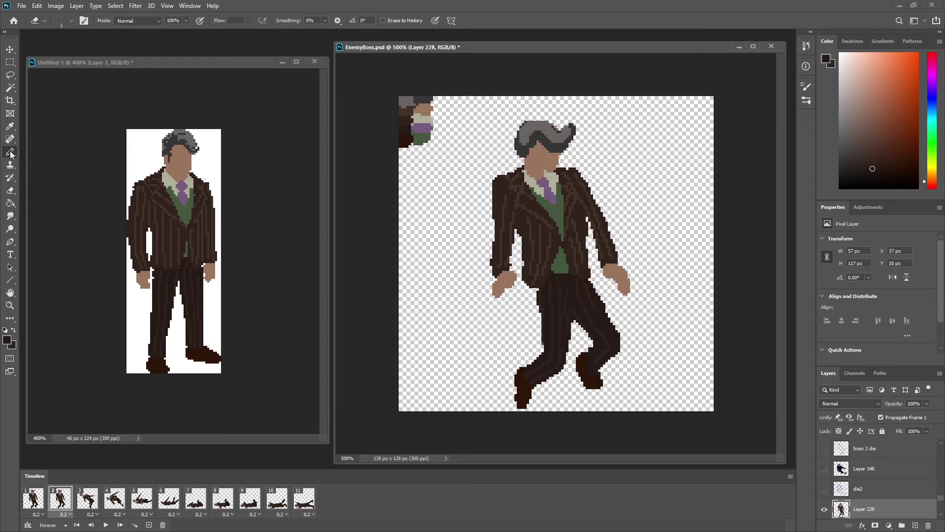
click(10, 153)
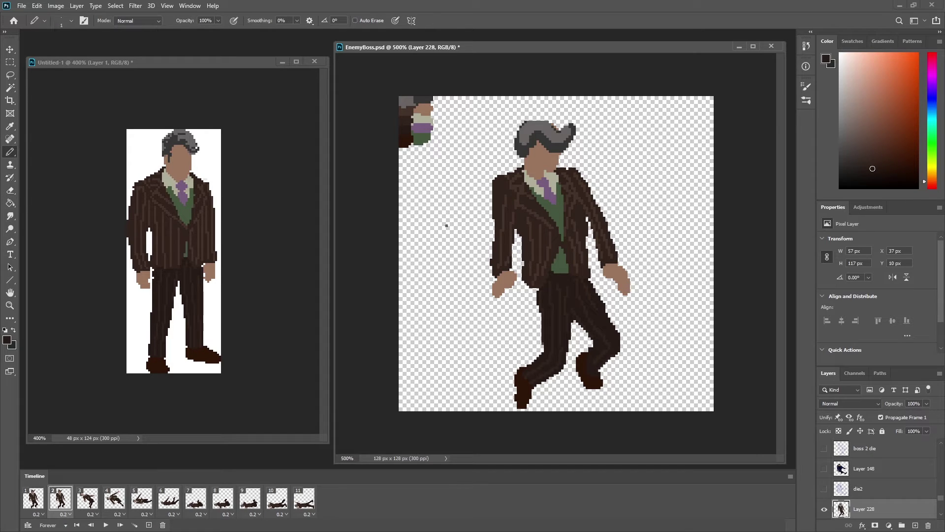
Step: Sample the dark suit colour and paint over the light pinstripe pixels
click(10, 126)
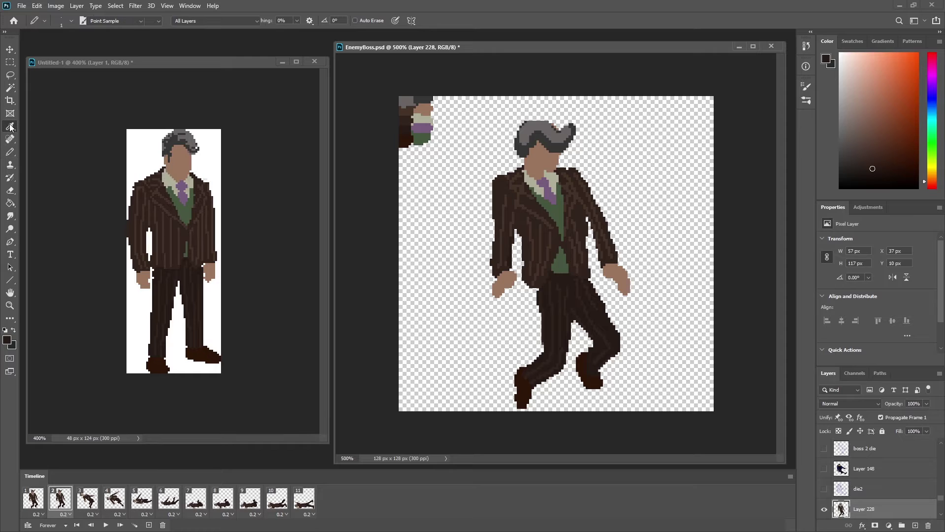
click(519, 219)
key(b)
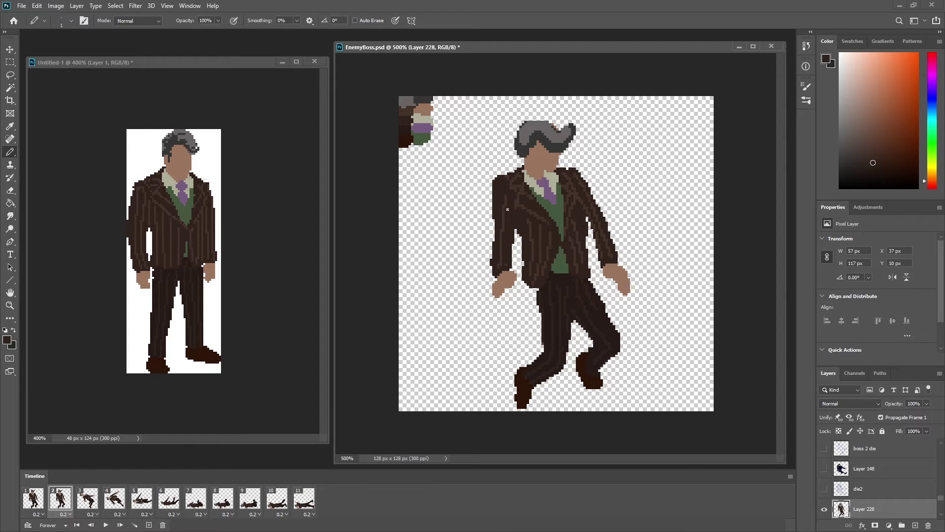
drag(520, 210, 547, 222)
Step: Sample dark and lighter browns from the suit, box-selecting the reference vest for comparison
alt+click(563, 240)
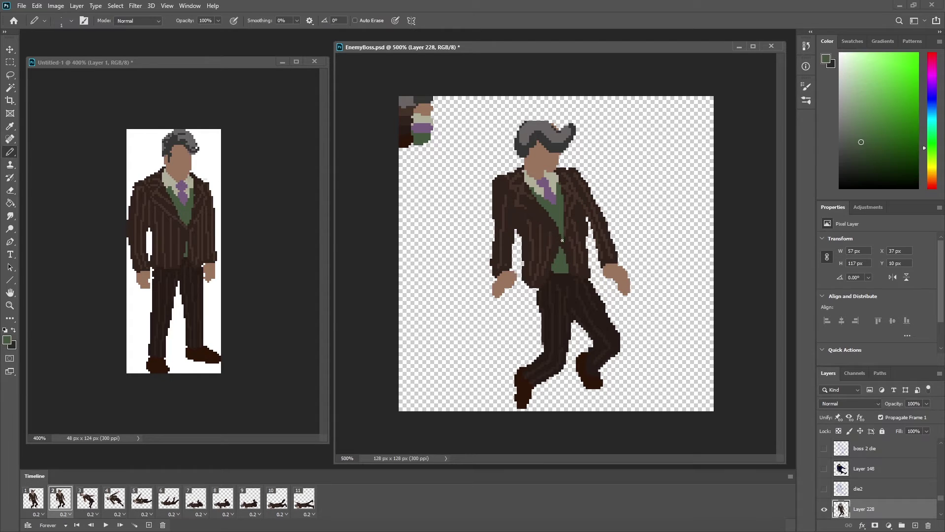
click(10, 126)
click(498, 207)
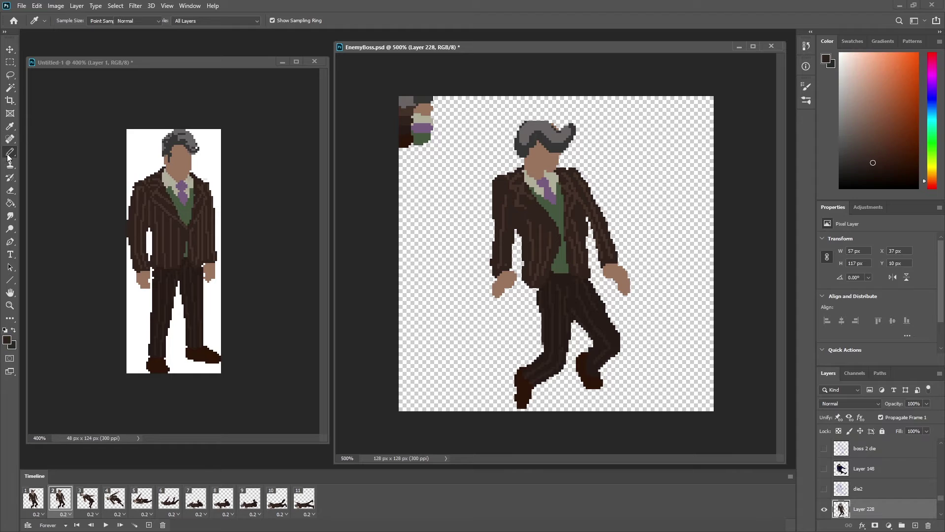
click(8, 154)
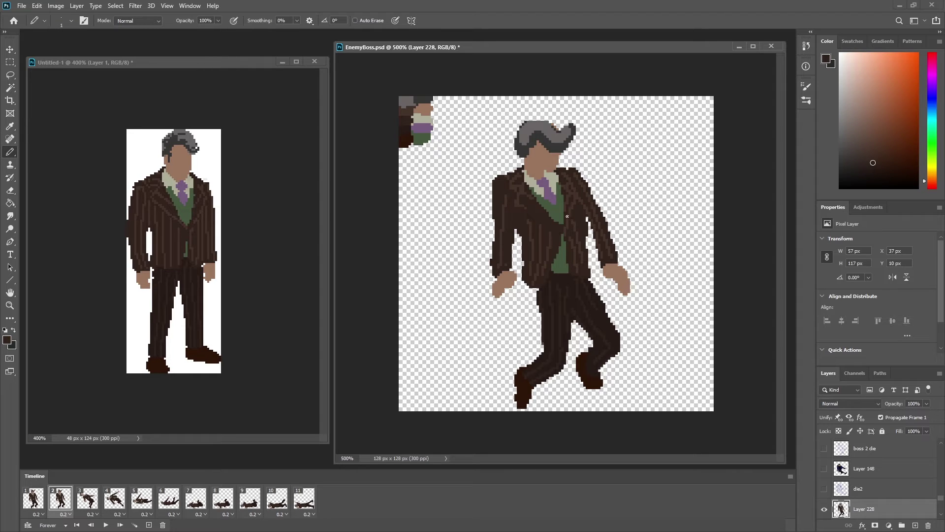
key(m)
mouse_move(176, 182)
mouse_down()
mouse_move(197, 256)
mouse_move(570, 272)
mouse_up()
click(10, 126)
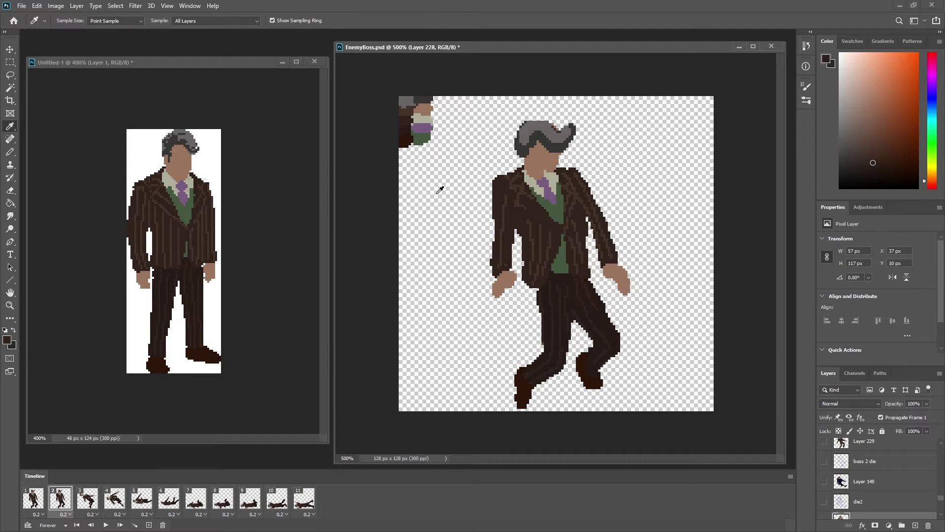
click(521, 187)
click(9, 153)
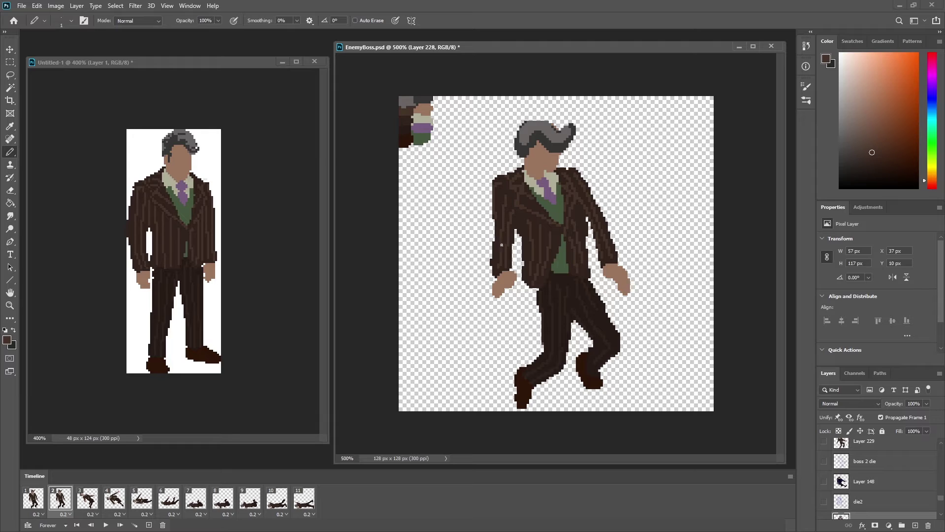
Step: Darken the jacket's left sleeve edge and add two darker stripes on the jacket
drag(494, 245, 494, 263)
drag(524, 225, 522, 240)
alt+click(527, 243)
mouse_move(540, 247)
mouse_down()
mouse_move(540, 263)
mouse_move(531, 230)
mouse_move(548, 254)
mouse_up()
Step: Draw the lapel line and lighter-brown pinstripes on both sides of the jacket
alt+click(528, 187)
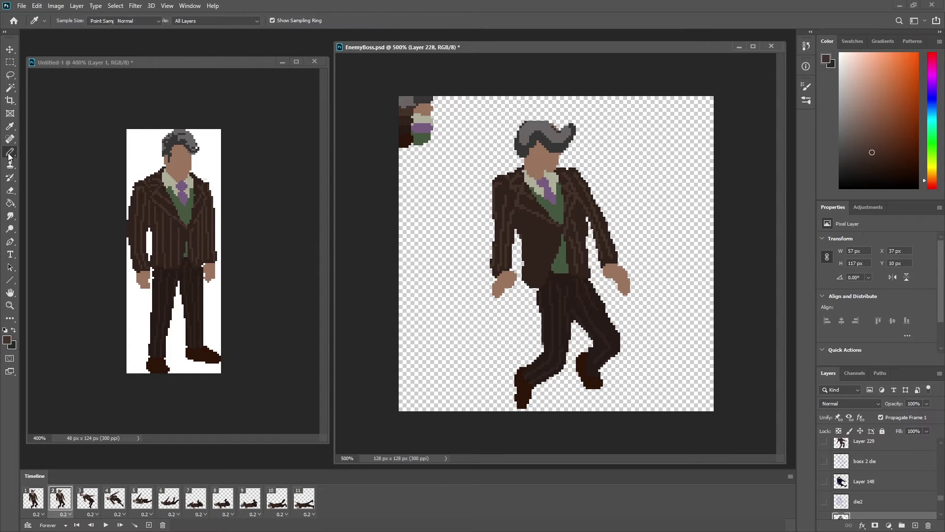
drag(556, 230, 542, 279)
drag(544, 226, 531, 282)
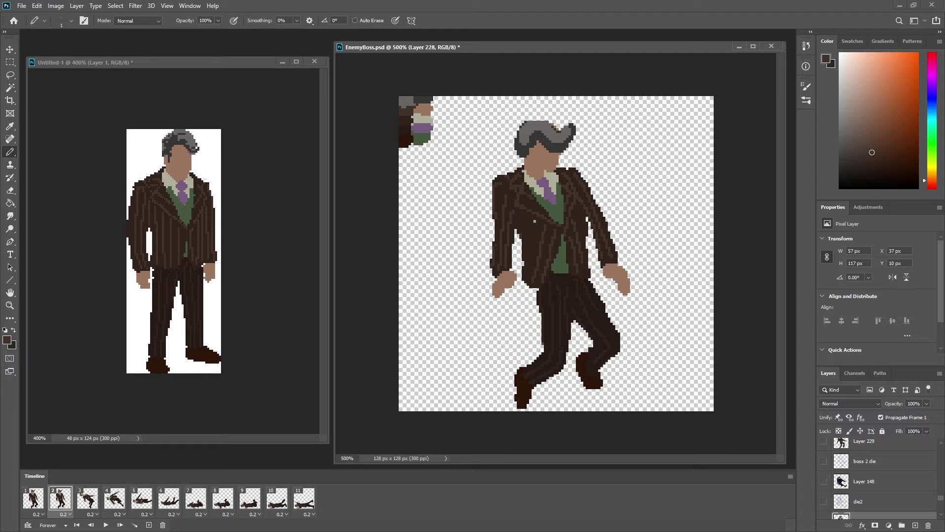
drag(536, 219, 528, 259)
drag(527, 211, 523, 241)
drag(575, 205, 583, 227)
Step: Erase the stray pixels along the jacket's left edge
alt+click(525, 199)
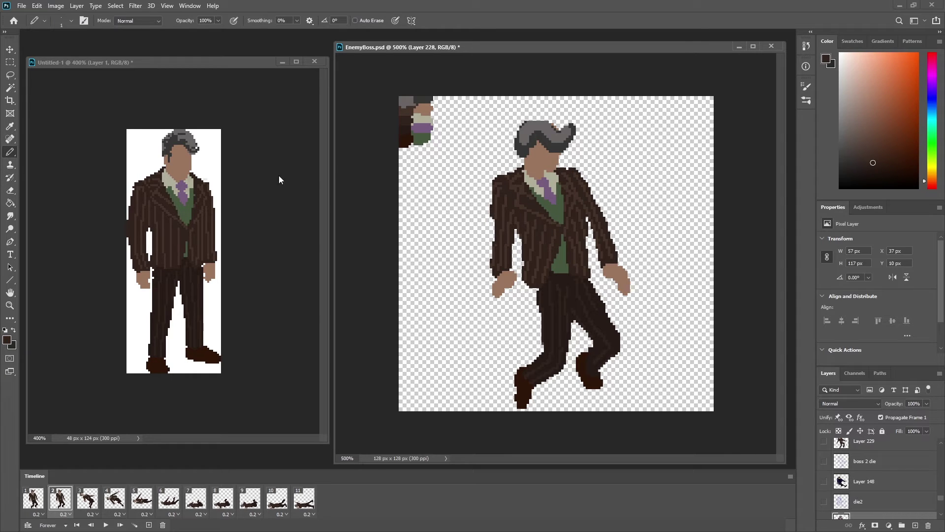
key(e)
drag(492, 205, 492, 215)
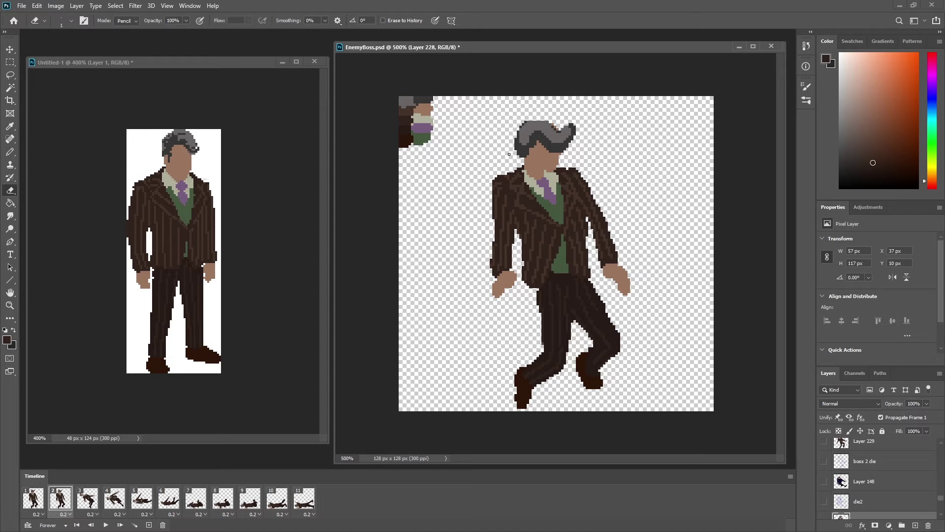
key(b)
Step: Erase the hair's top-left outline and trim its left edge and top
alt+click(526, 161)
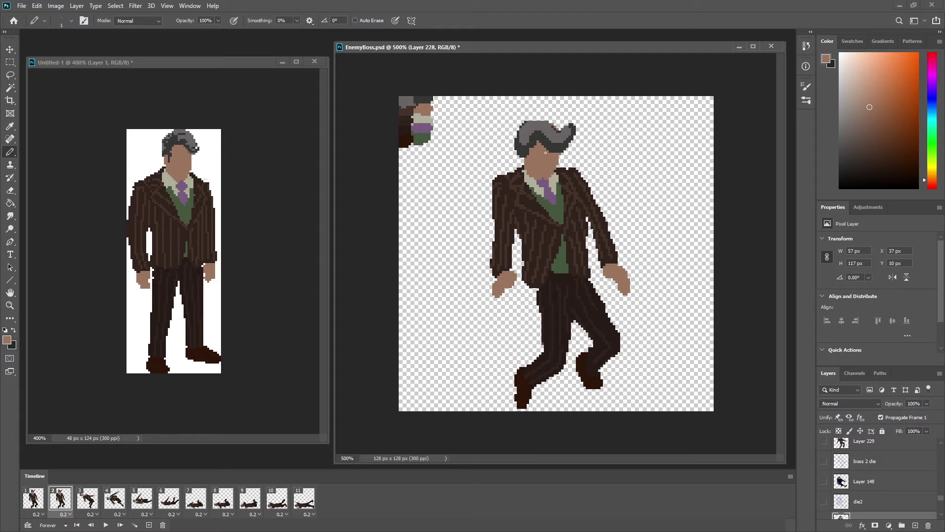
click(10, 126)
click(9, 190)
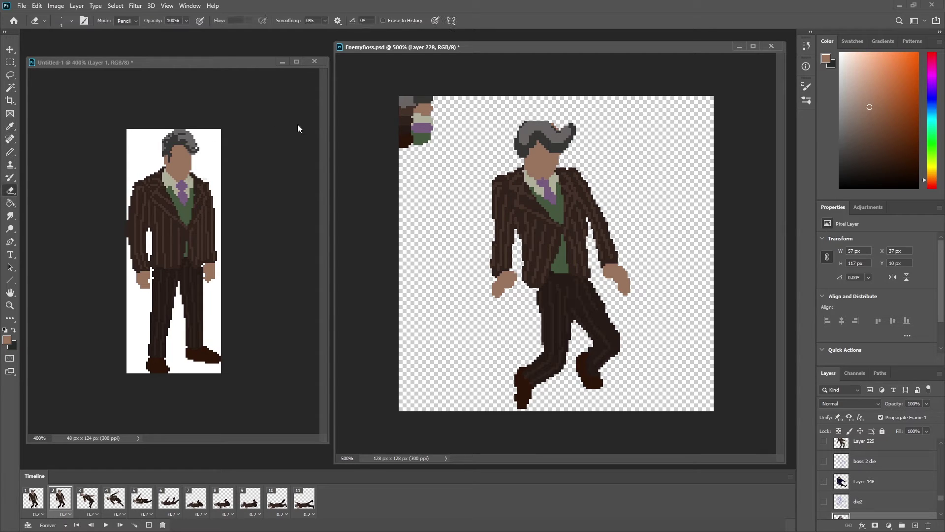
drag(521, 122, 571, 132)
mouse_move(513, 143)
mouse_down()
mouse_move(522, 127)
mouse_move(517, 147)
mouse_move(547, 121)
mouse_up()
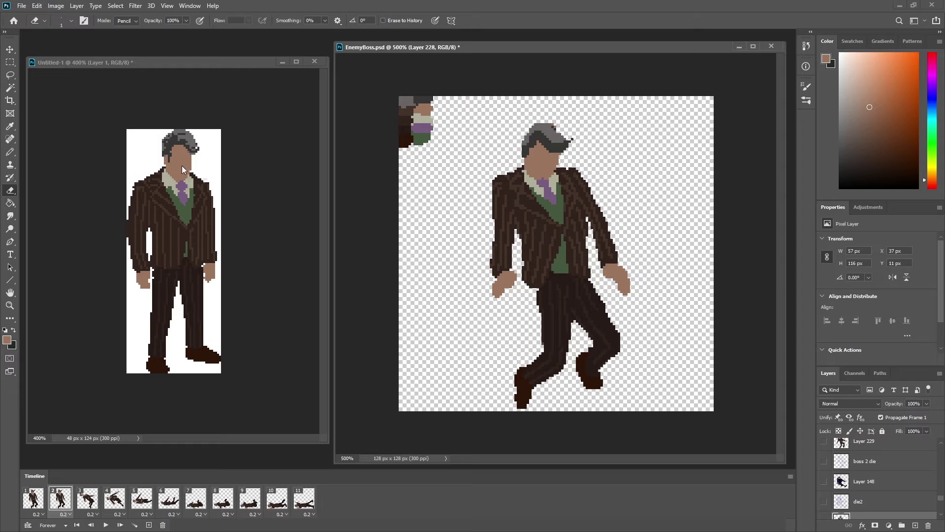
click(13, 127)
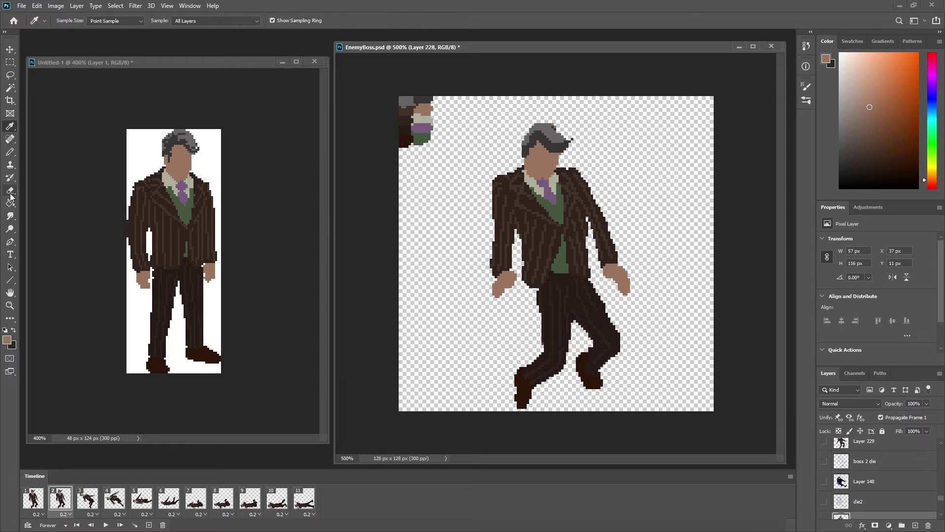
Step: Repaint hair pixels in the reference's light grey and add dark pixels along the brow
click(10, 152)
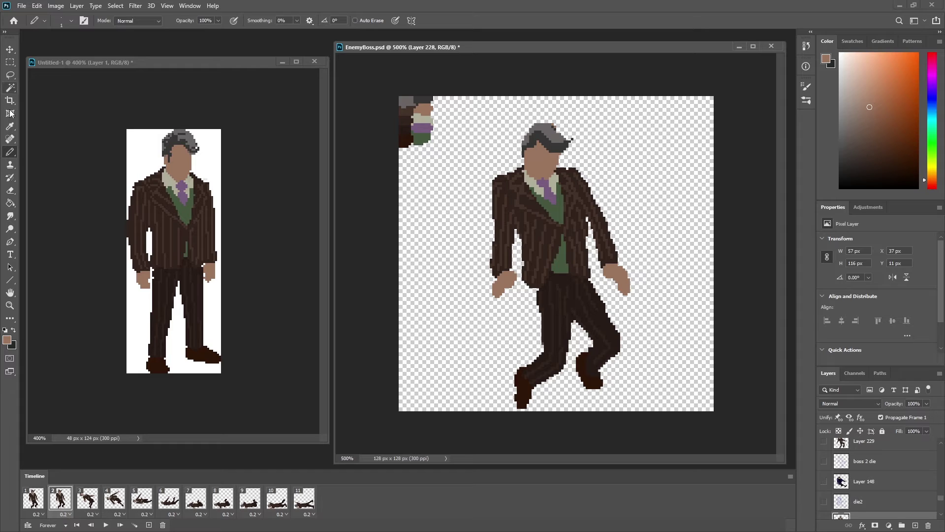
click(9, 126)
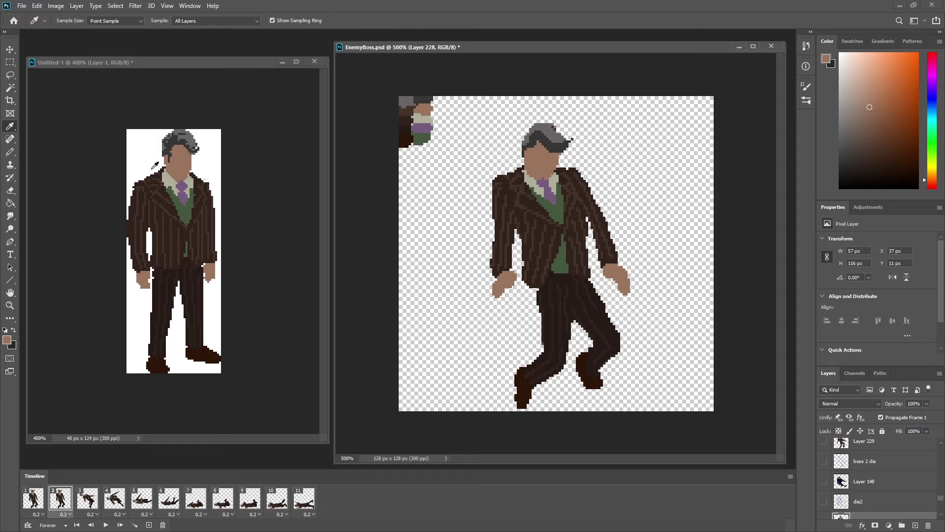
click(207, 139)
key(b)
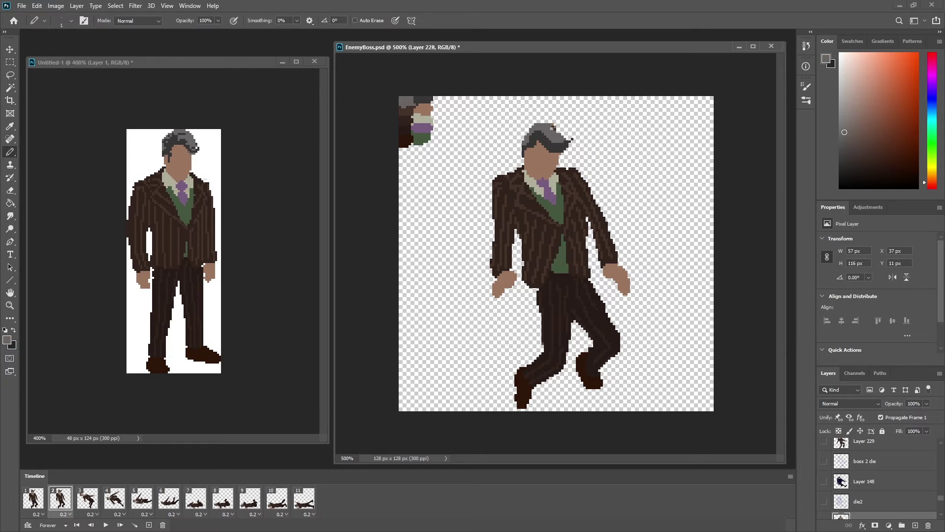
drag(551, 128, 545, 127)
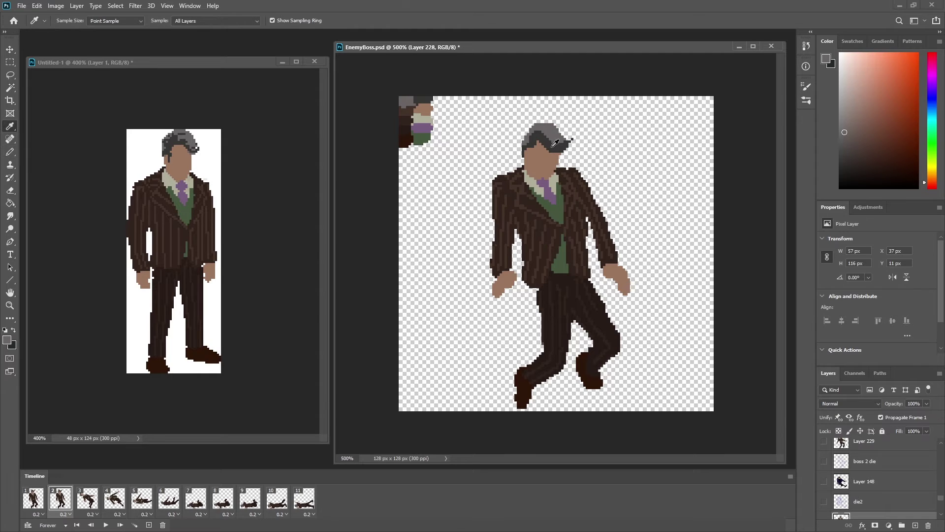
alt+click(543, 135)
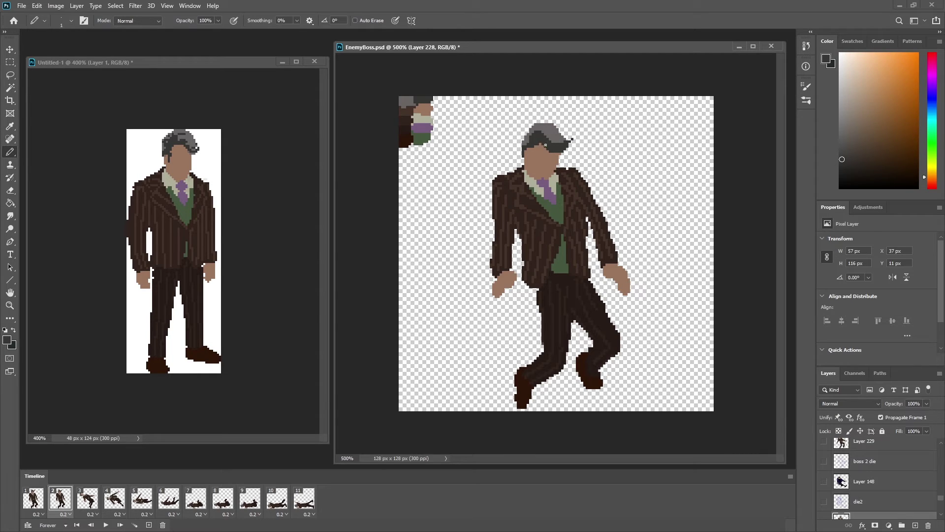
drag(546, 145, 534, 147)
Step: Cover the dark pixel beside the eye with the face's skin tone
alt+click(550, 163)
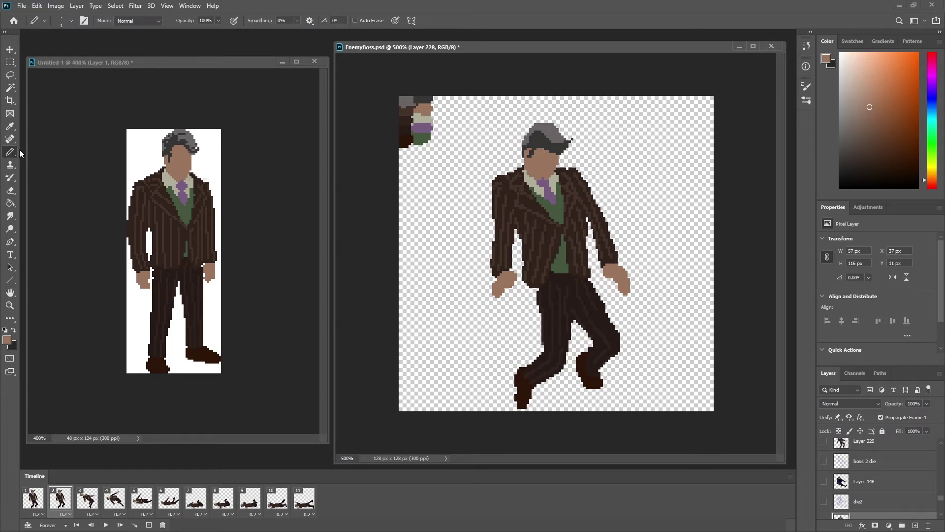
click(528, 153)
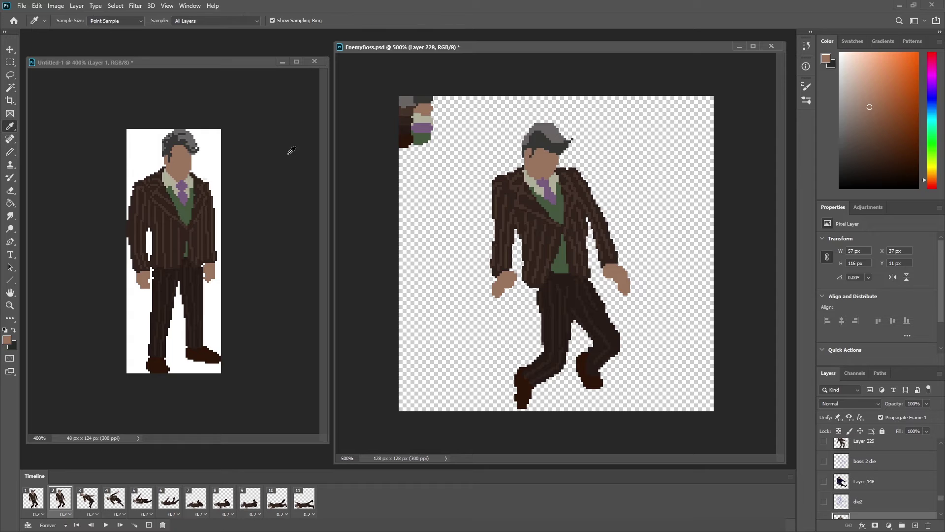
alt+click(541, 142)
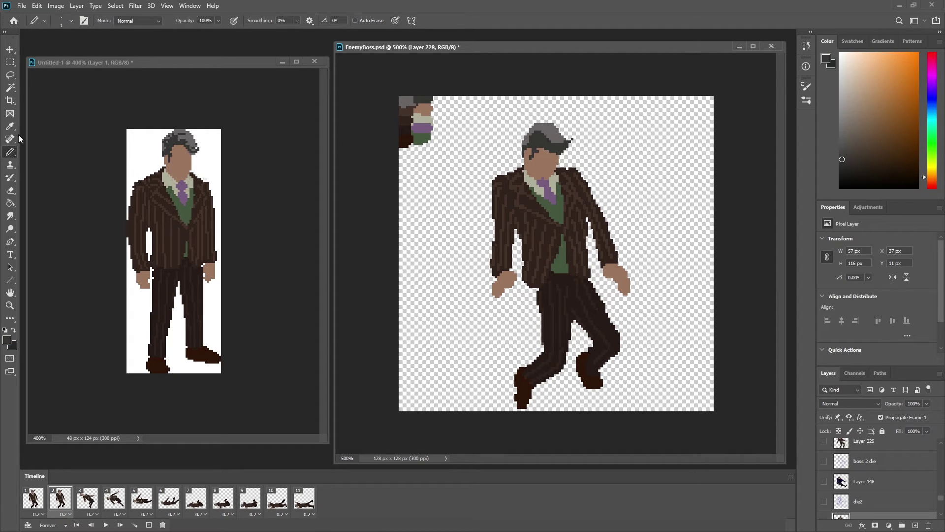
key(i)
click(547, 162)
key(b)
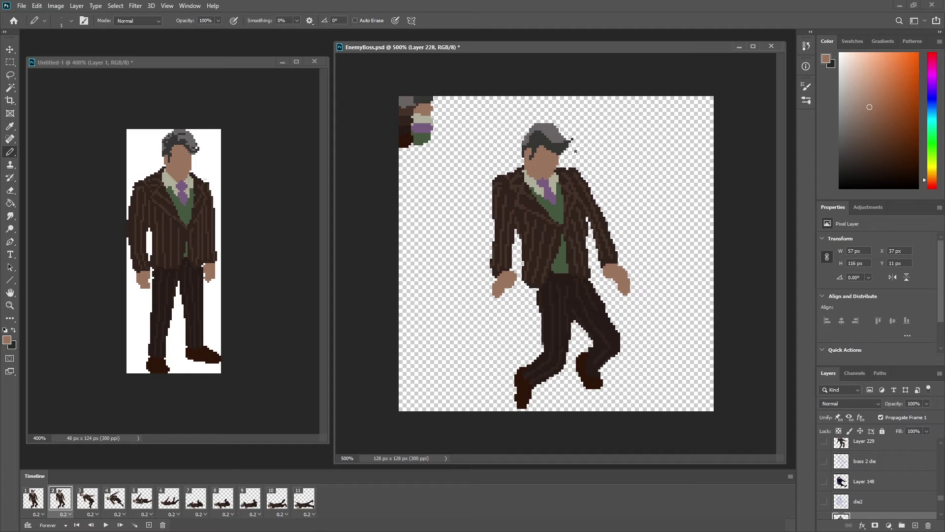
Step: Add light grey hair pixels just below the hairline and at its right edge
alt+click(111, 147)
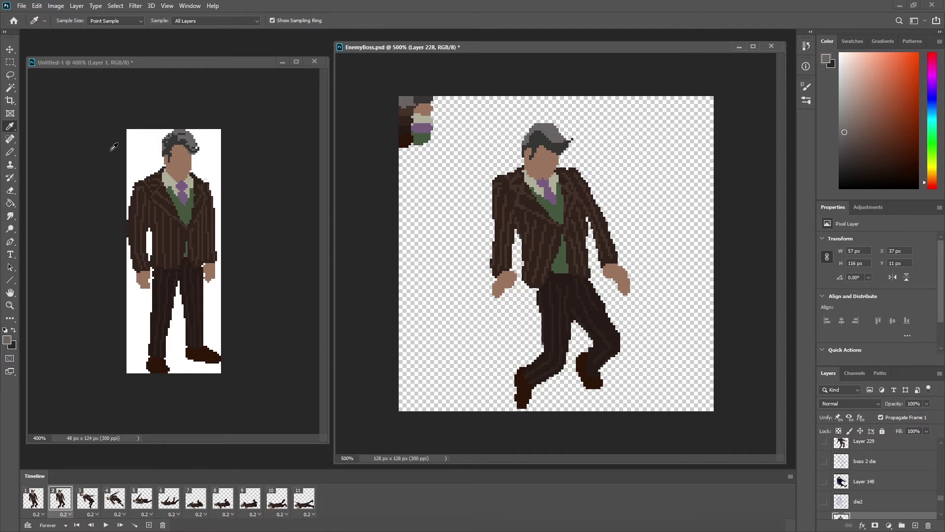
click(560, 155)
click(567, 153)
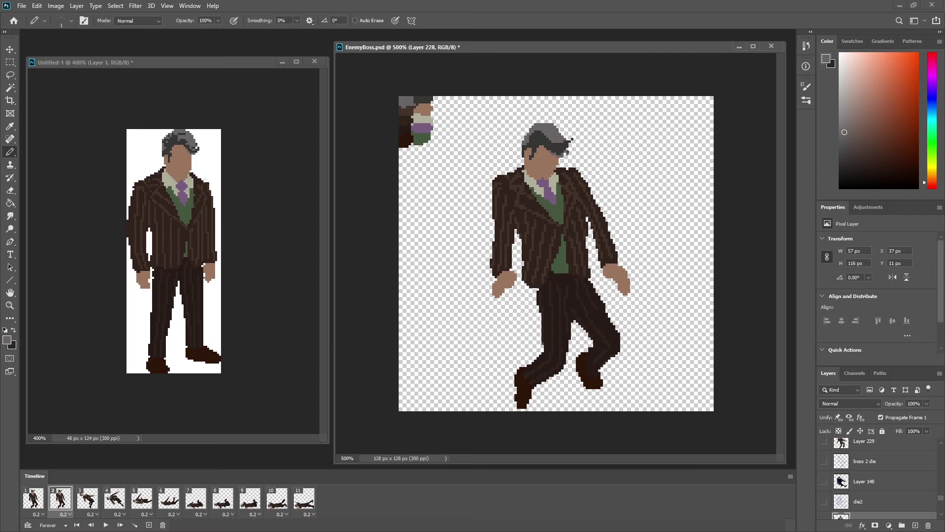
Step: Erase the hair tip and top row, then repaint part of the hair in lighter grey
click(10, 190)
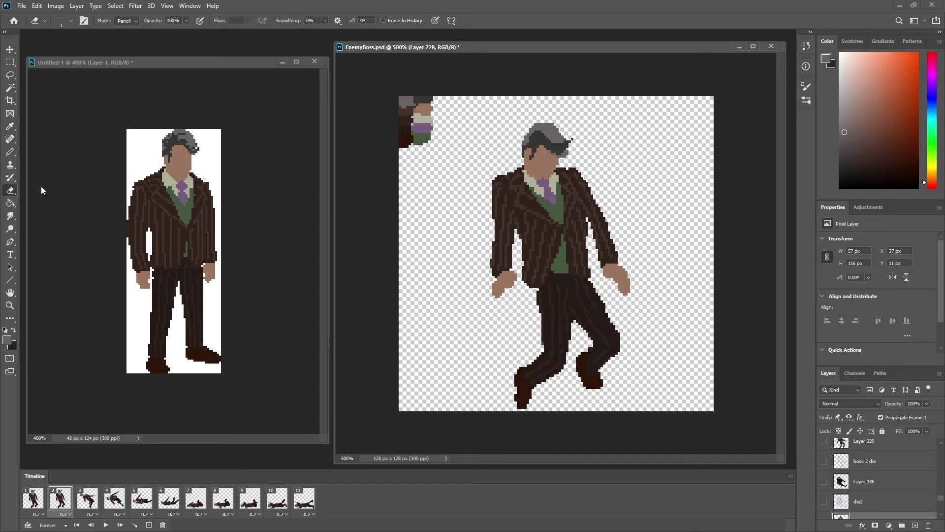
click(572, 139)
drag(560, 126, 536, 123)
key(i)
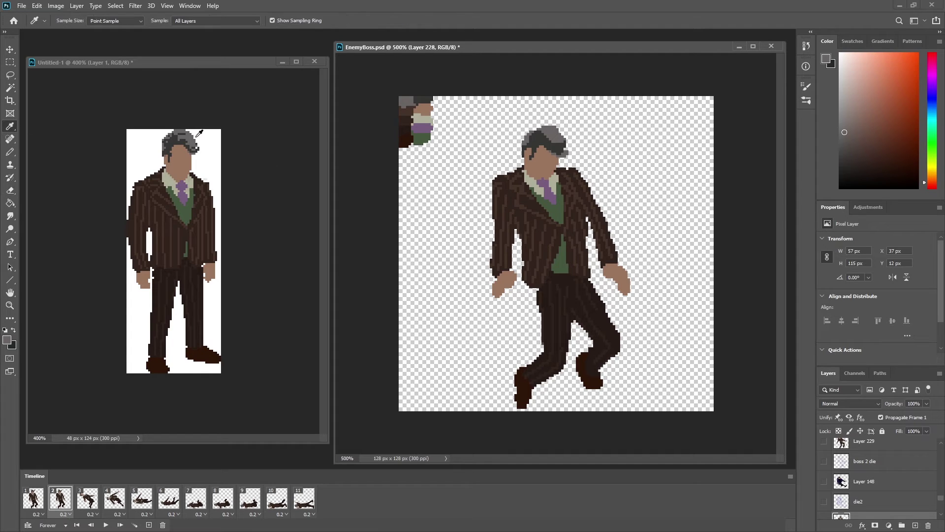
click(412, 136)
click(565, 136)
key(b)
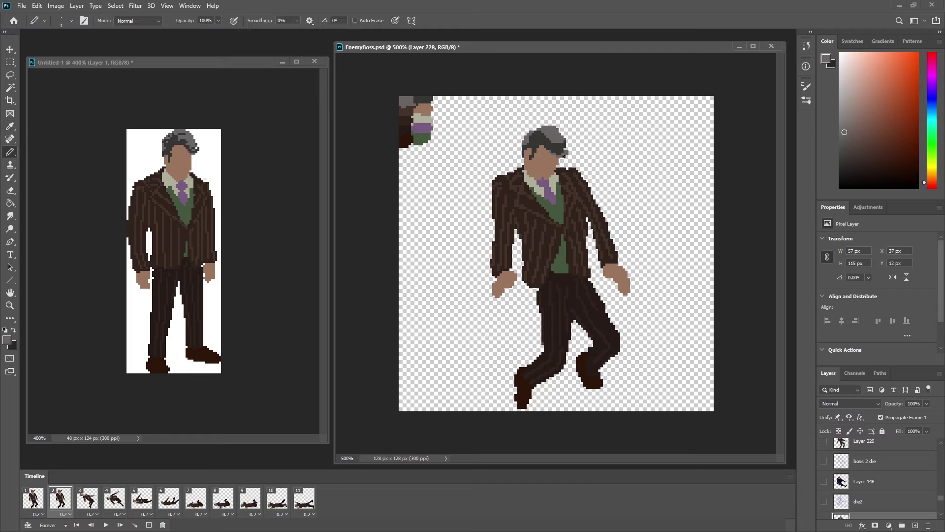
drag(564, 140, 558, 150)
Step: Add dark grey pixels on the hair's right side, then pick a pale beige-grey
key(i)
click(539, 136)
key(b)
click(9, 126)
click(552, 138)
key(b)
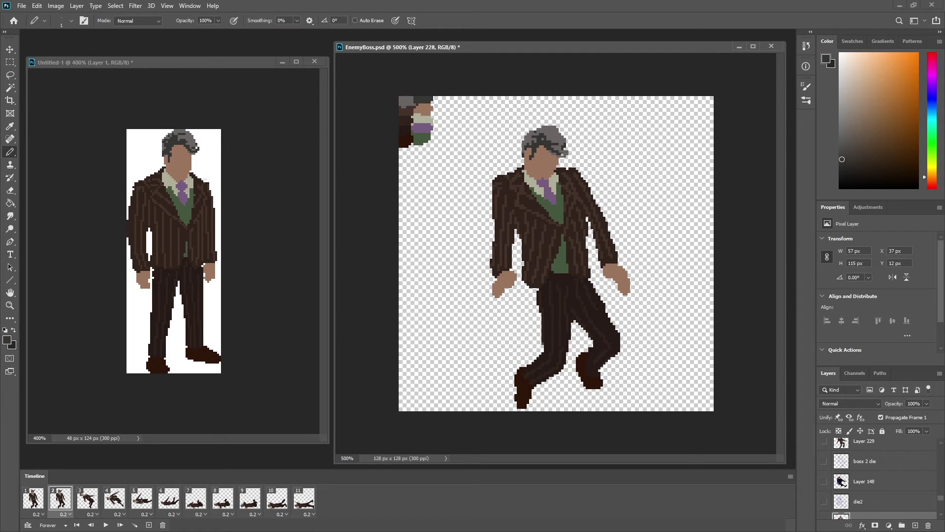
click(570, 148)
click(10, 190)
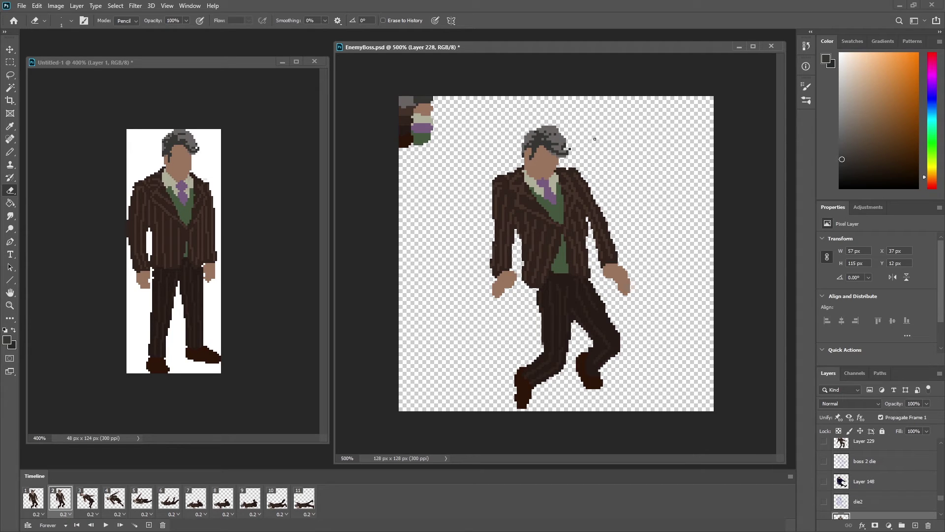
click(10, 152)
Step: Slim the right-side hand by erasing pixels along its outer edge with the pencil-mode Eraser
alt+click(530, 175)
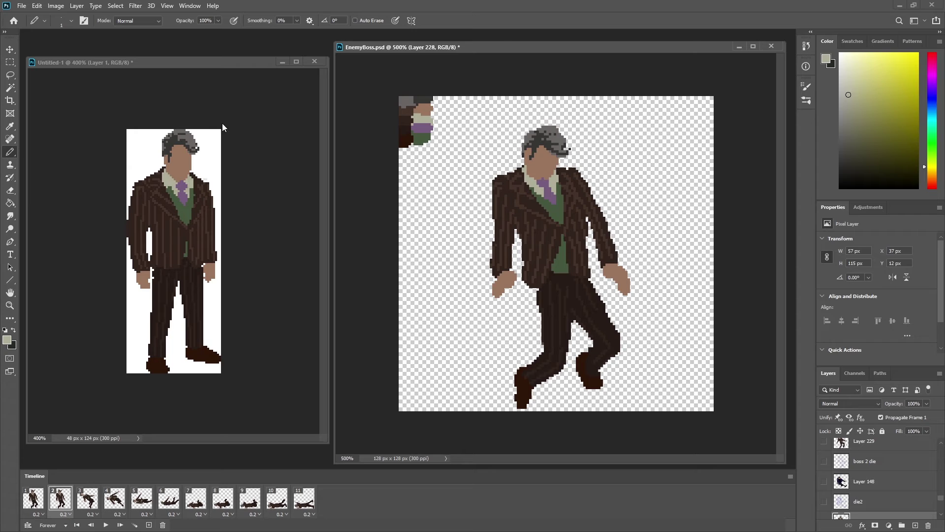
click(10, 126)
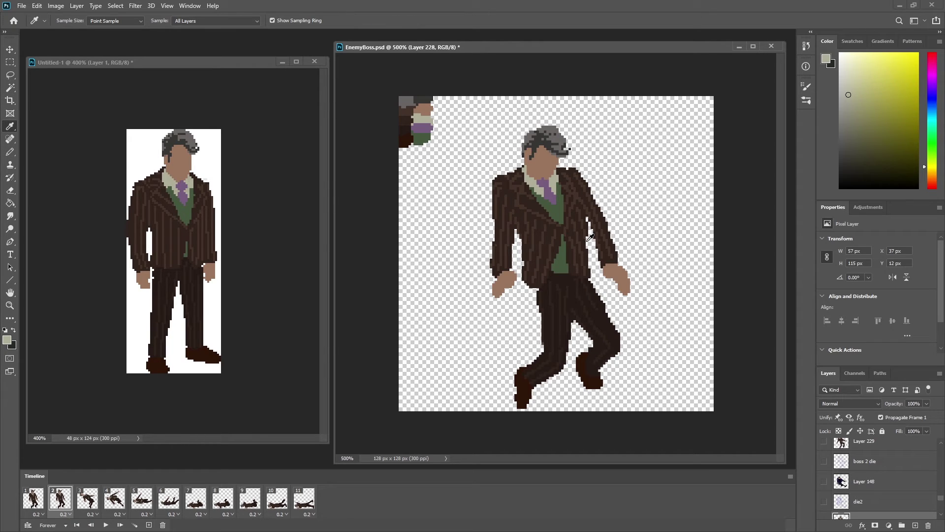
click(10, 190)
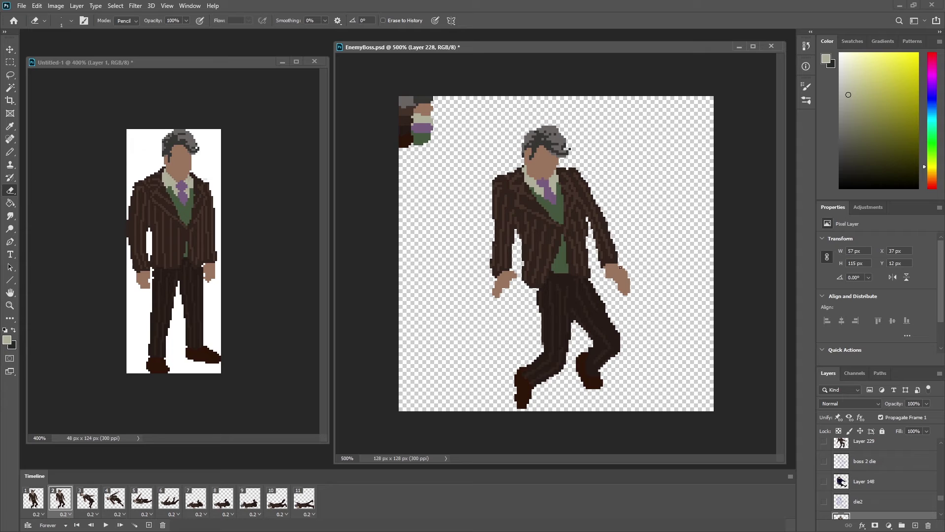
mouse_move(623, 268)
mouse_down()
mouse_move(628, 293)
mouse_move(615, 275)
mouse_up()
Step: Redraw the right-side hand in sampled skin colour with extended fingers, trimming its tip and fingertips
key(b)
alt+click(508, 277)
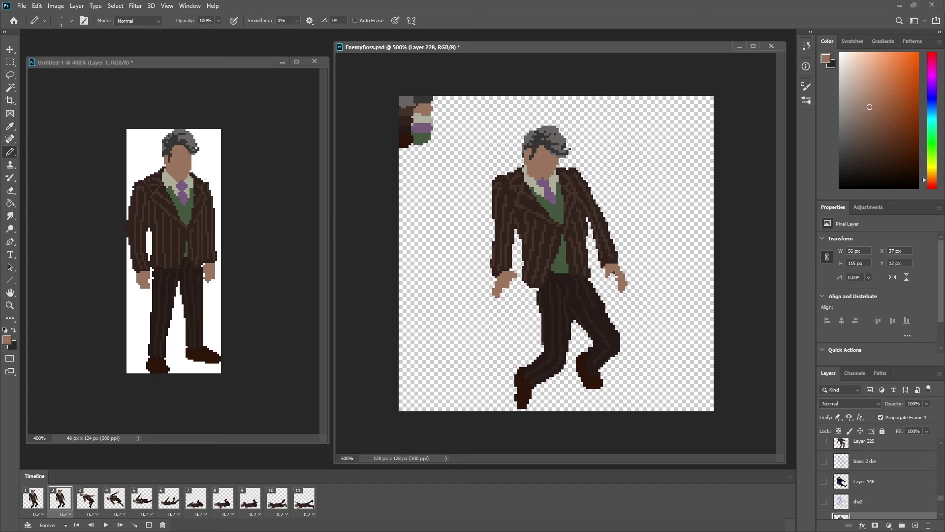
click(621, 293)
click(10, 190)
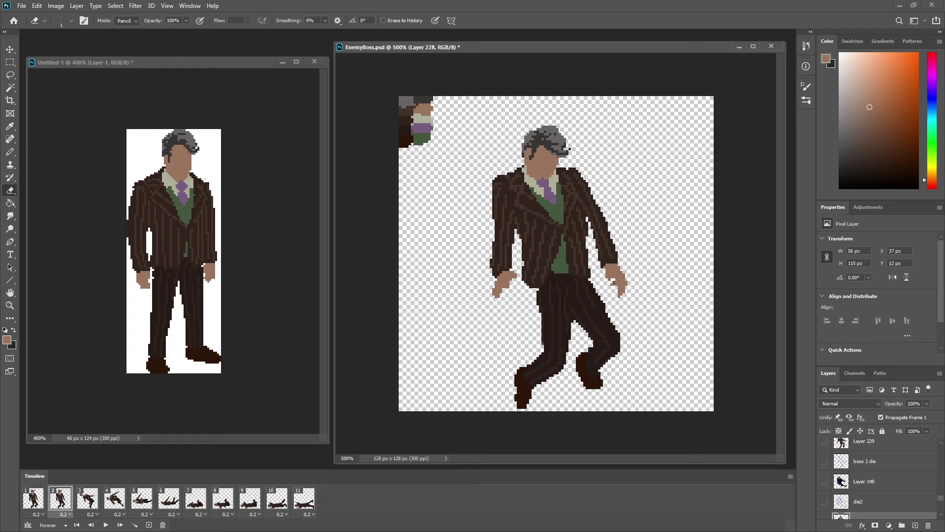
click(621, 296)
key(b)
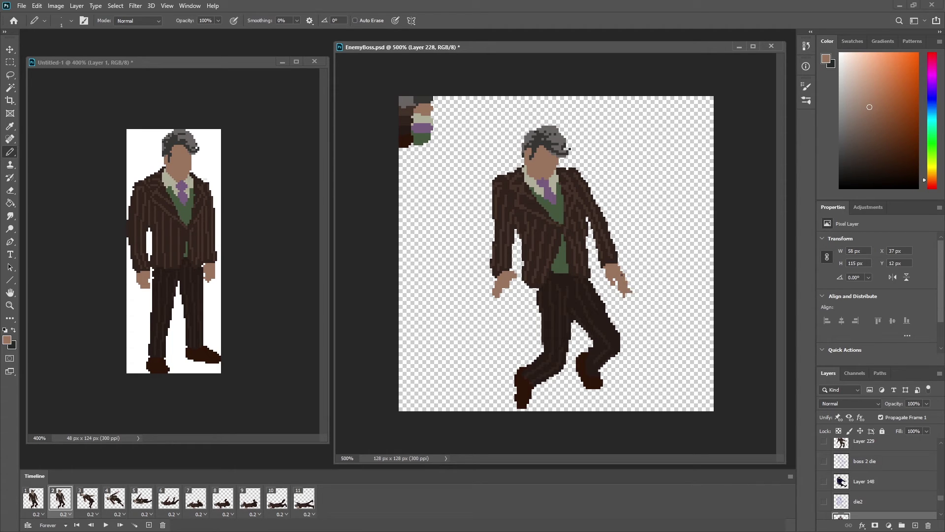
drag(626, 292, 630, 286)
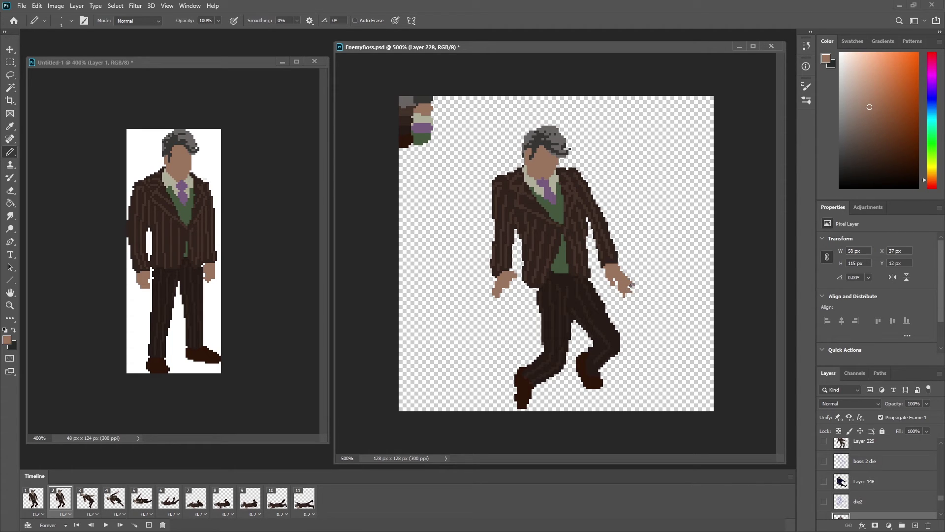
click(10, 190)
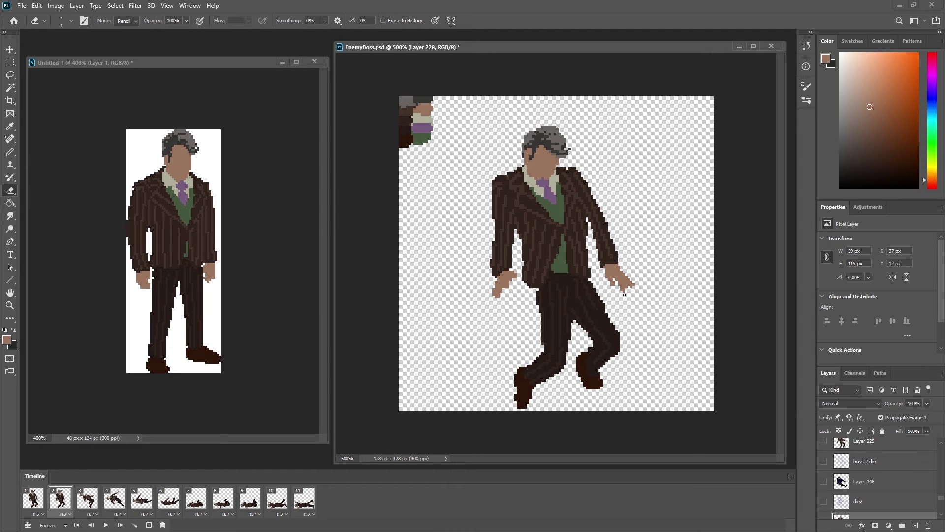
drag(635, 292, 628, 291)
Step: Pick a pale golden-tan colour and compare against the reference sprite in Untitled-1
click(10, 126)
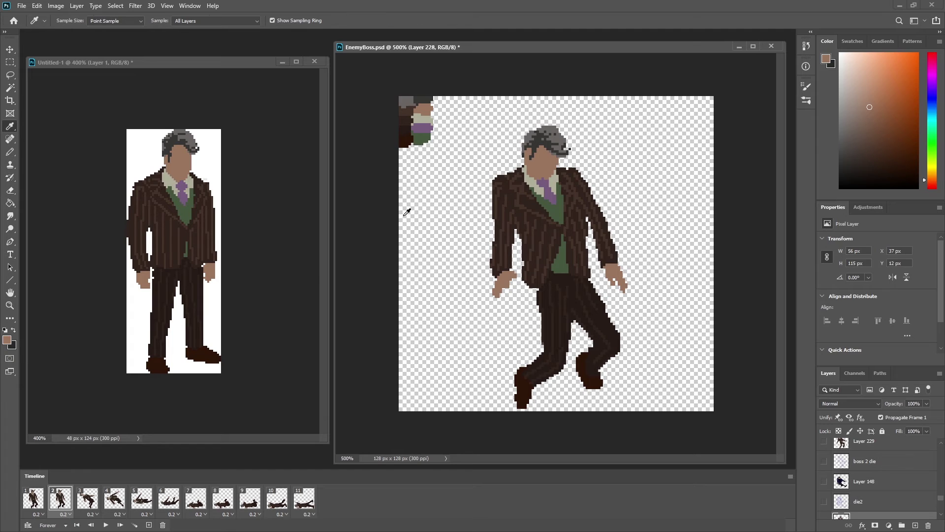
click(933, 169)
click(893, 76)
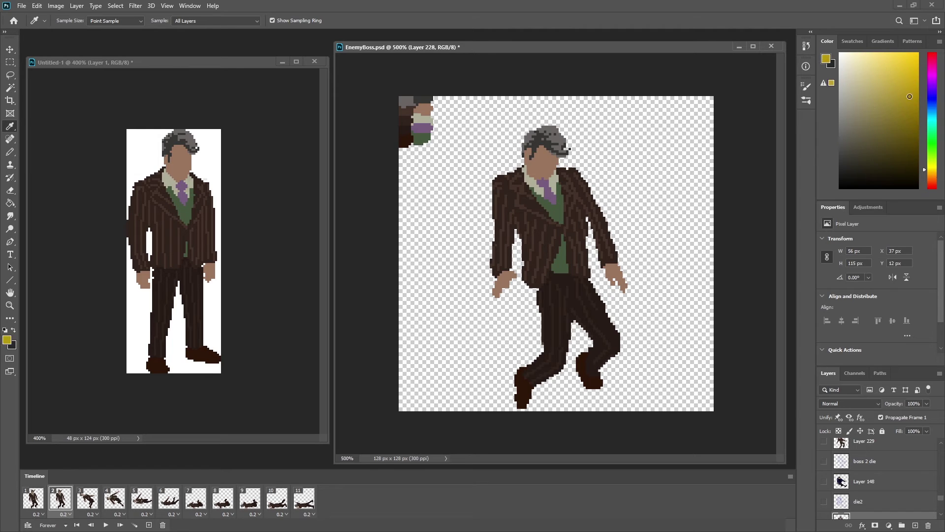
click(931, 173)
drag(894, 75, 872, 79)
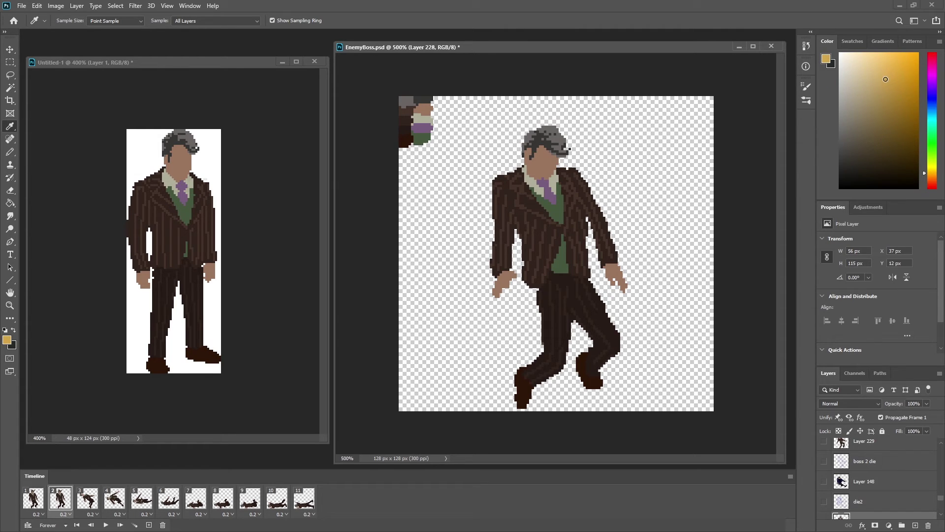
key(b)
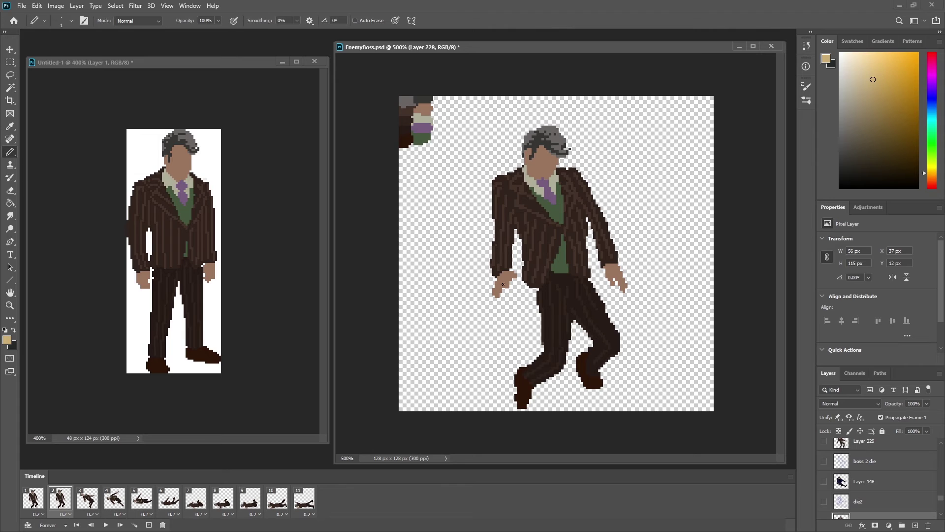
click(243, 162)
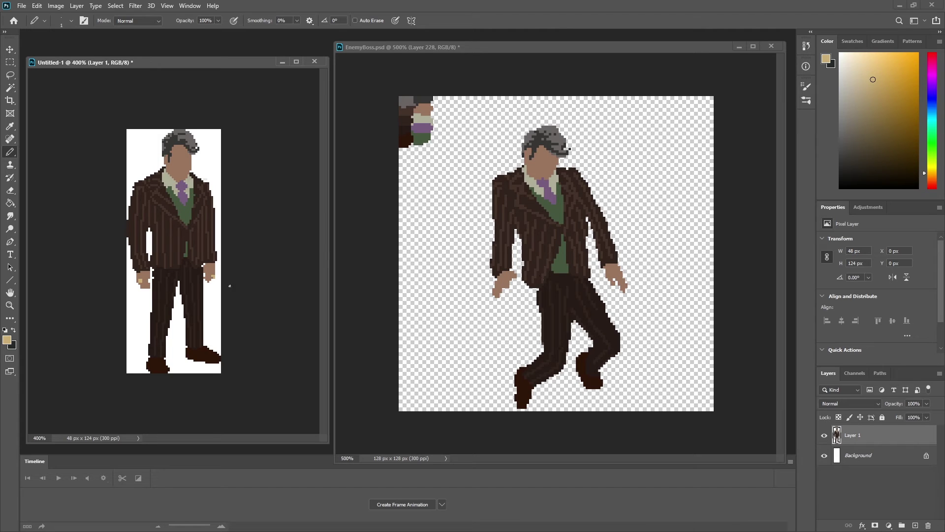
click(512, 198)
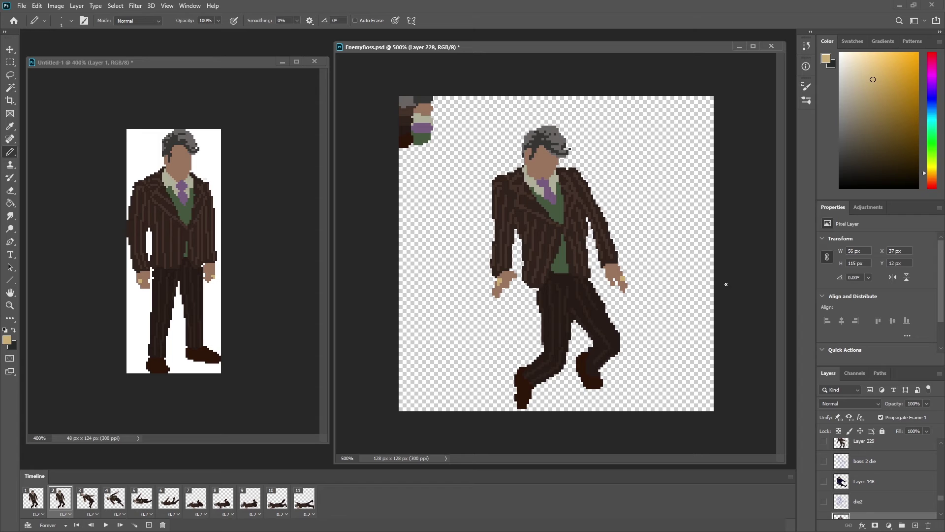
click(10, 305)
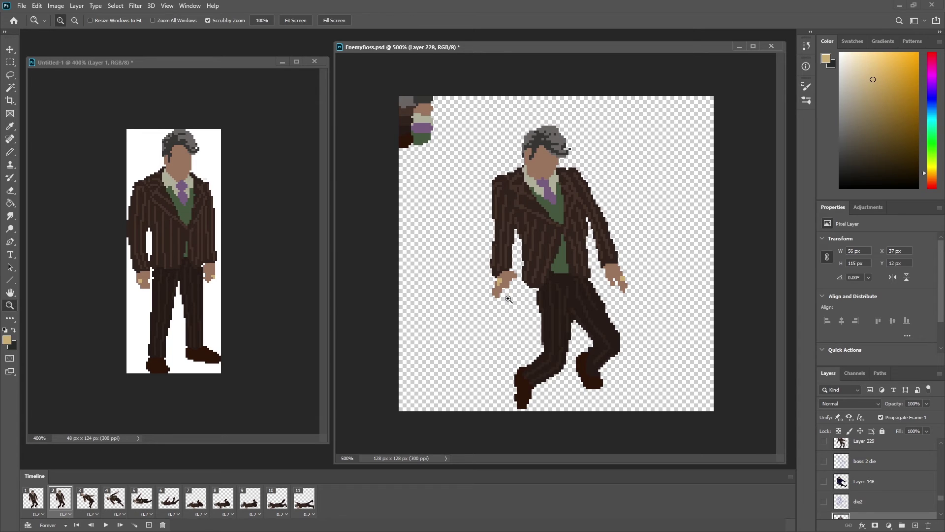
alt+click(513, 307)
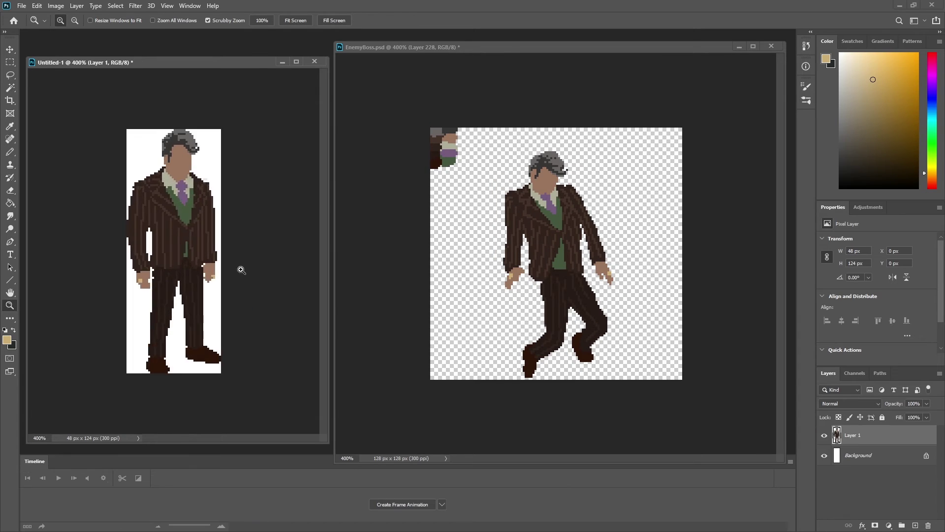
right_click(591, 286)
click(623, 335)
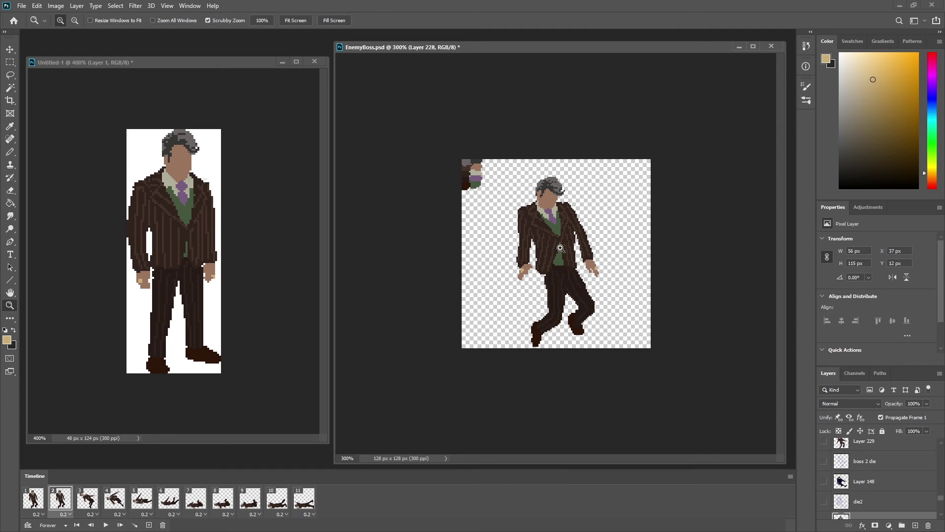
click(606, 277)
click(606, 278)
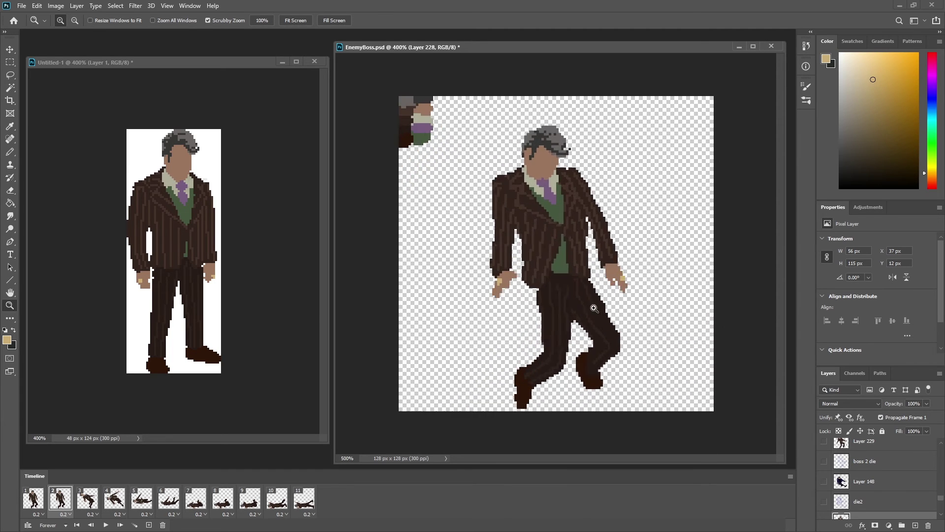
click(604, 328)
right_click(604, 327)
click(609, 371)
click(9, 126)
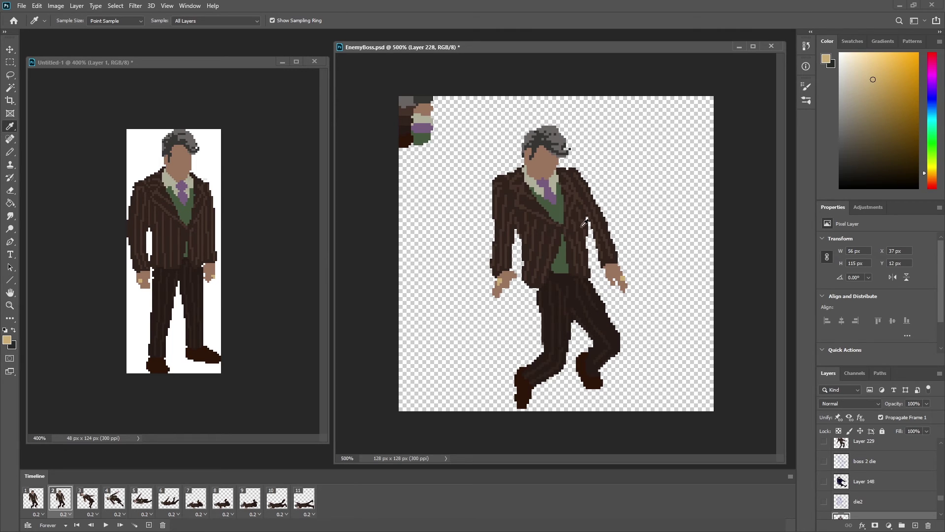
Step: Sample the dark suit brown and erase stray dark pixels along the trouser legs' inner edges
click(538, 215)
click(10, 151)
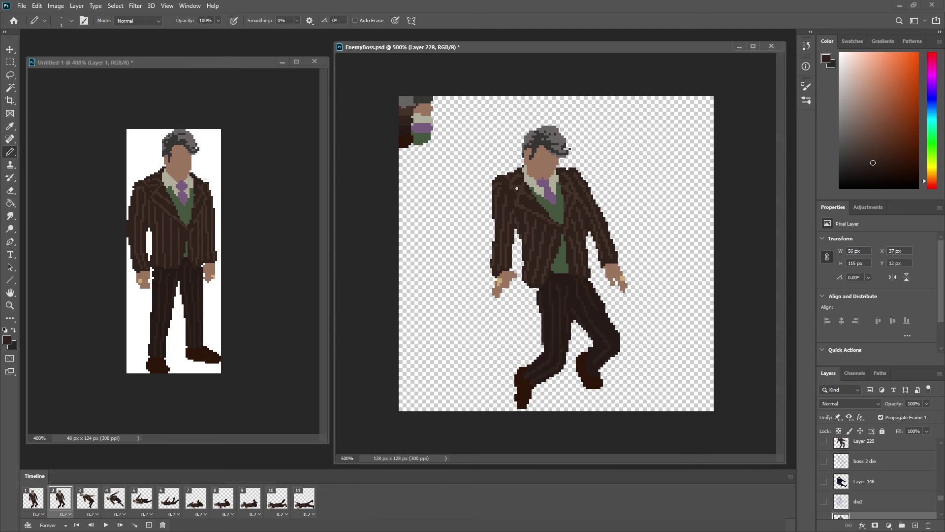
click(37, 5)
key(e)
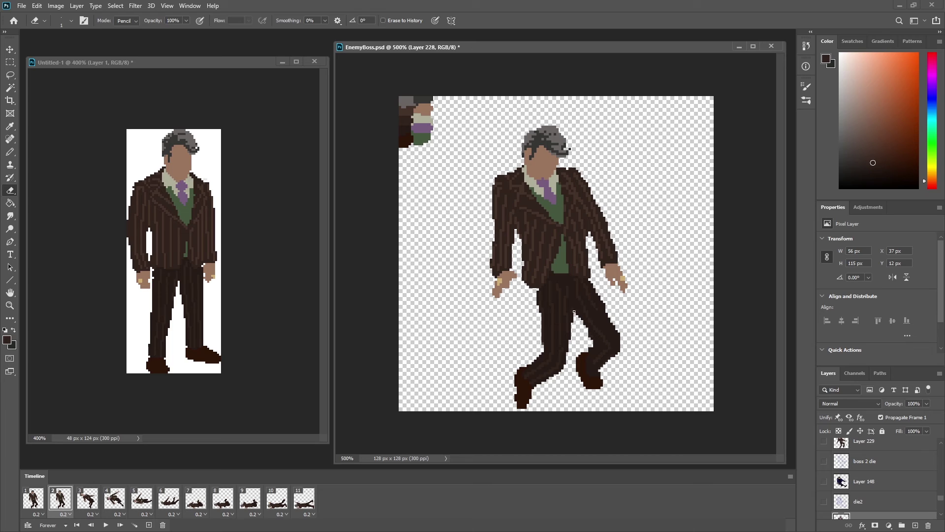
drag(579, 318, 585, 324)
Step: Pencil a darker brown along the right trouser leg's inner edge and erase stray pixels beside it
key(i)
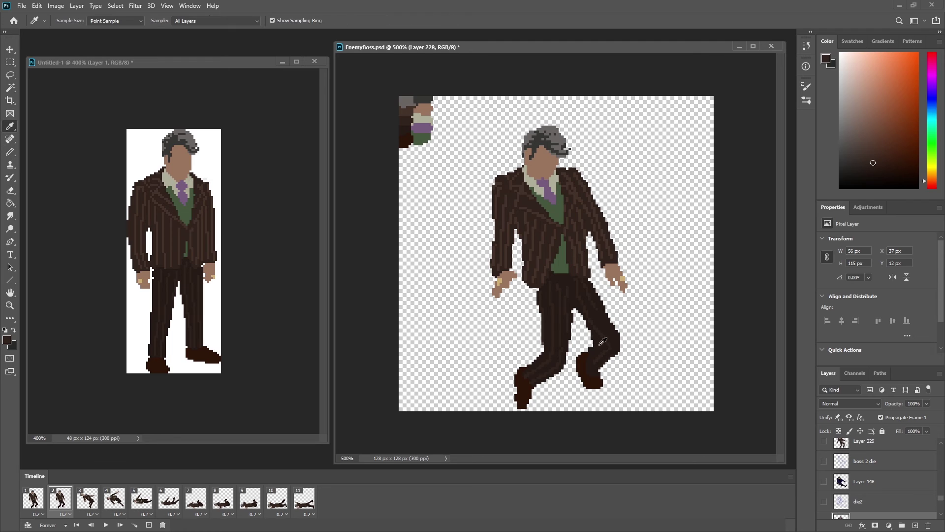
click(599, 344)
key(b)
drag(594, 340, 589, 350)
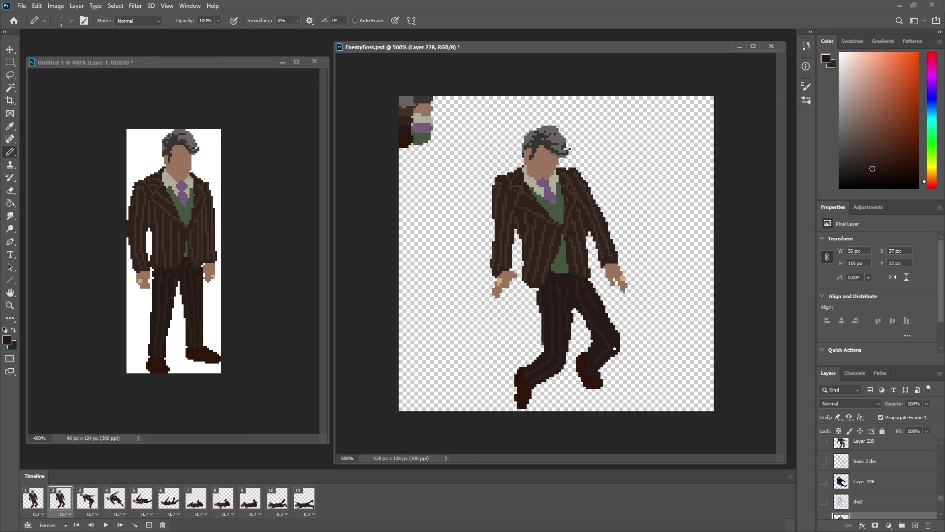
key(i)
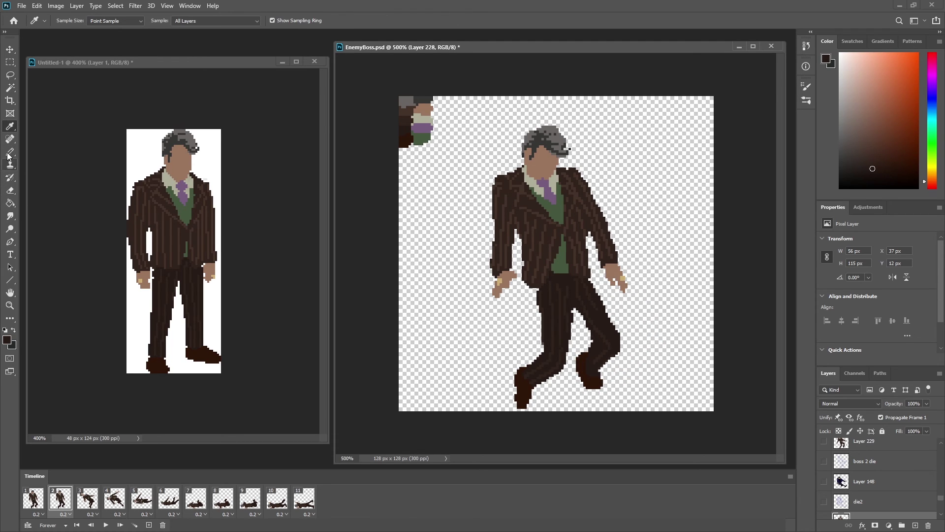
click(10, 152)
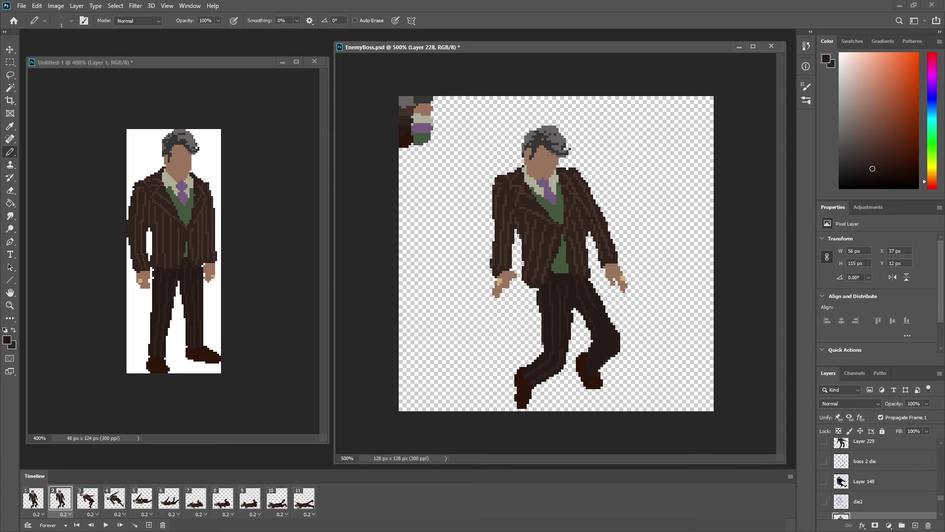
click(10, 190)
mouse_move(615, 345)
mouse_down()
mouse_move(608, 360)
mouse_move(617, 351)
mouse_up()
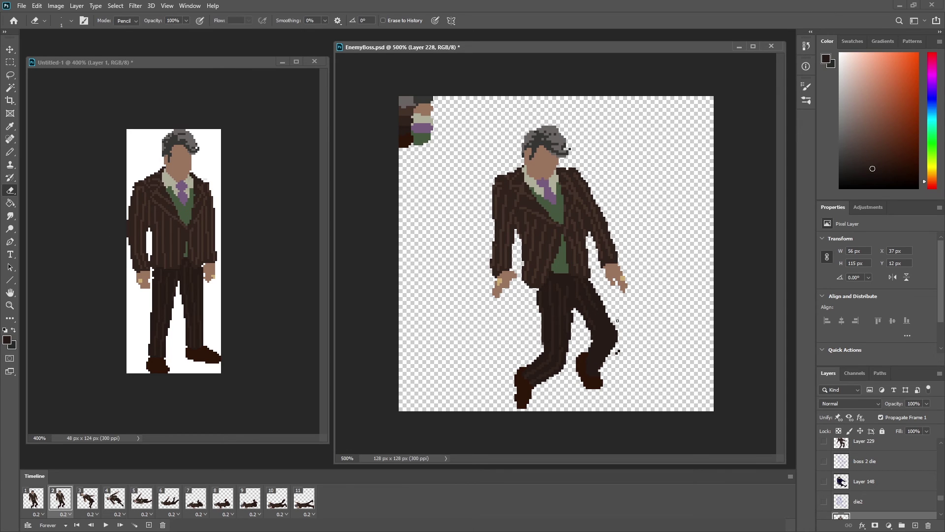
click(618, 352)
Step: Resample suit and trouser shades for further pinstripe touch-ups on the trousers
click(10, 126)
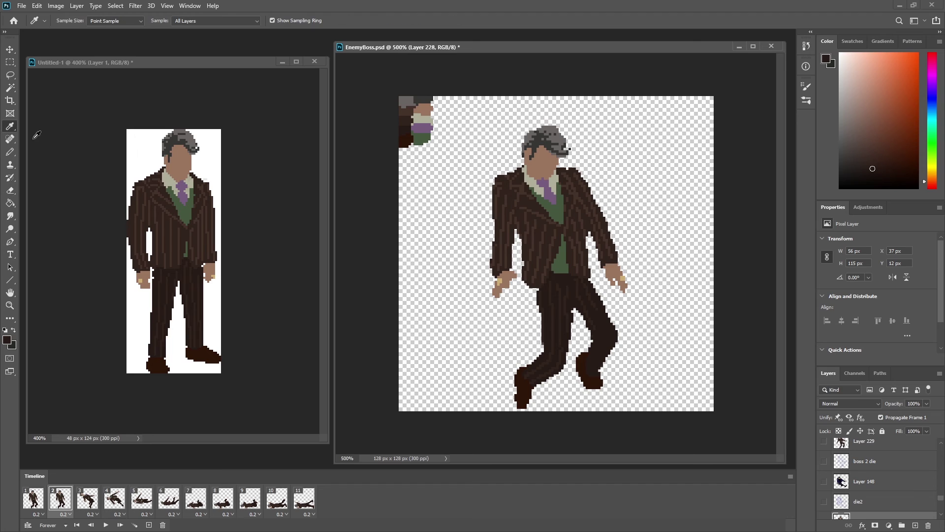
click(571, 285)
click(11, 156)
alt+click(573, 302)
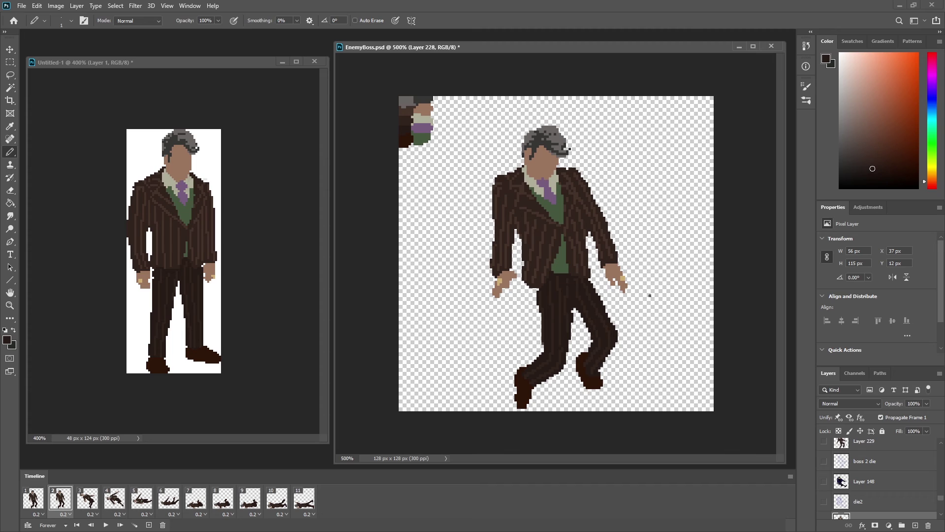
click(10, 190)
click(9, 165)
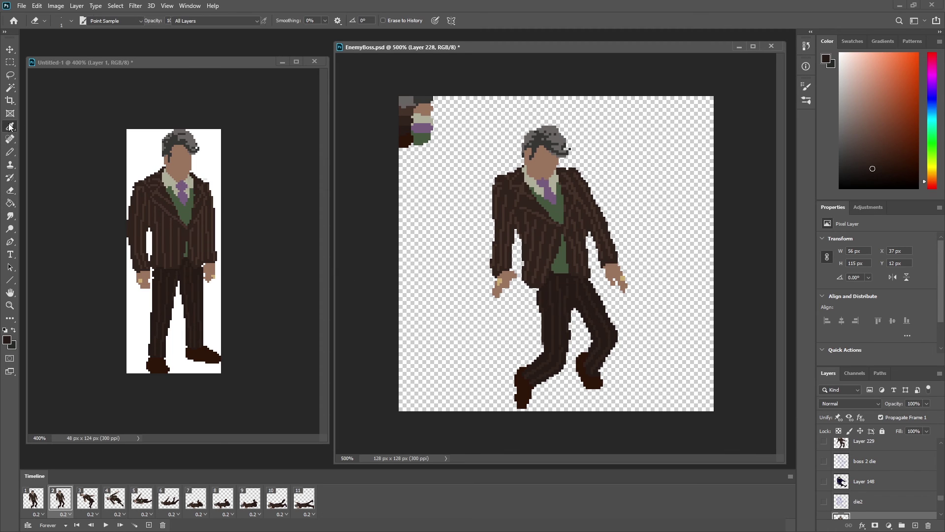
click(10, 153)
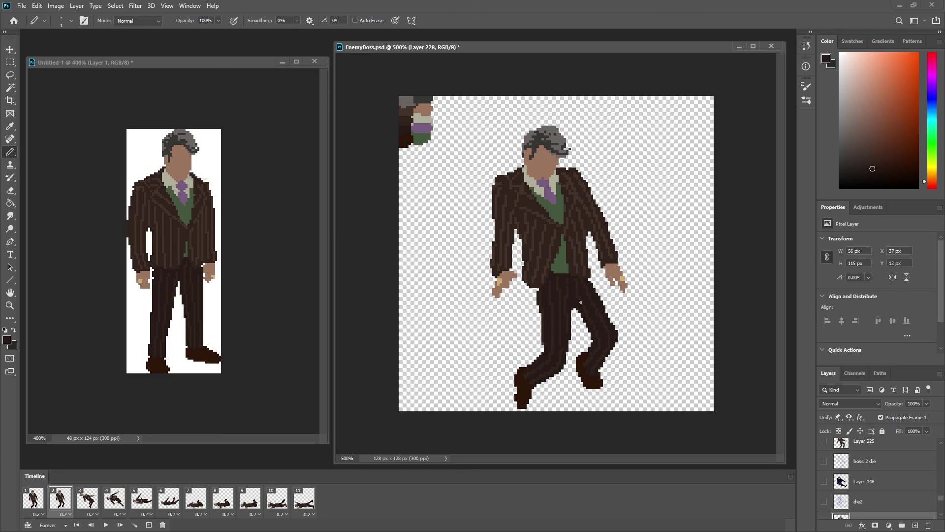
Step: Fill in the left shoe's heel and extend both shoe soles in dark shoe brown
click(10, 126)
click(520, 383)
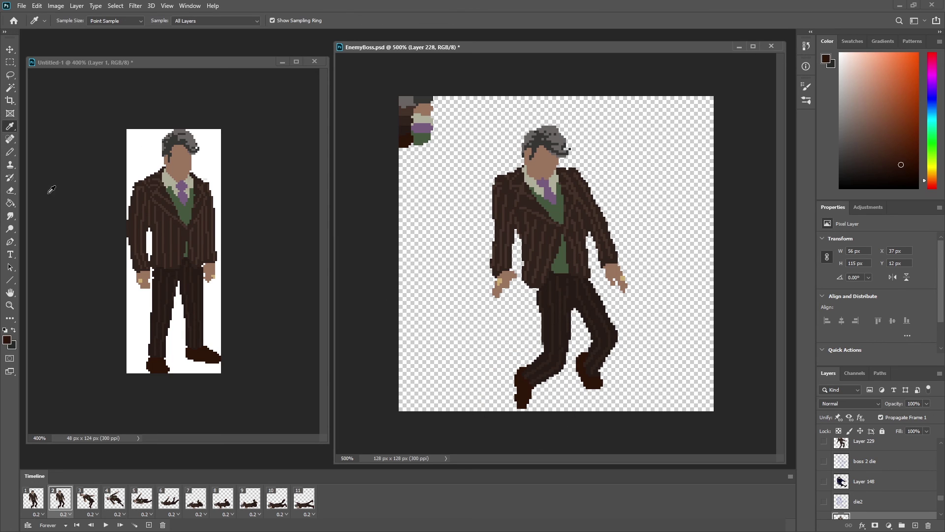
click(10, 152)
drag(530, 400, 536, 408)
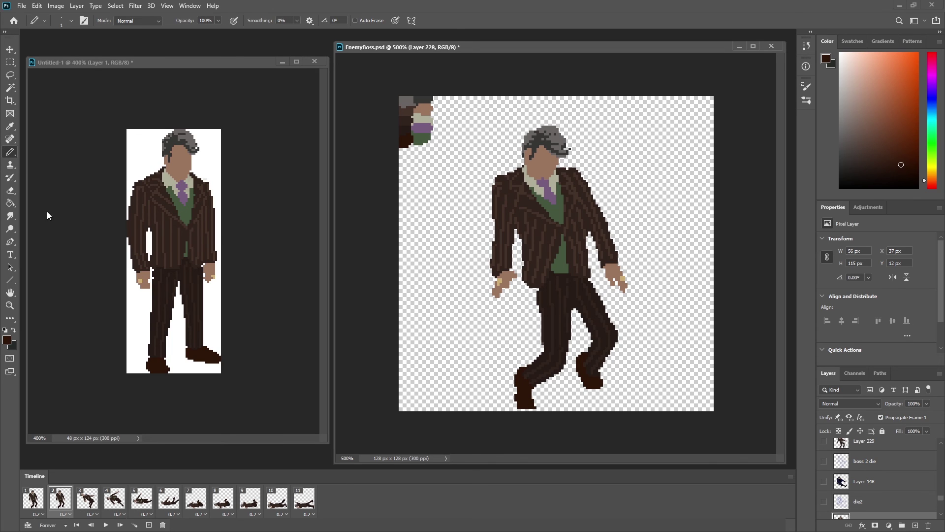
key(e)
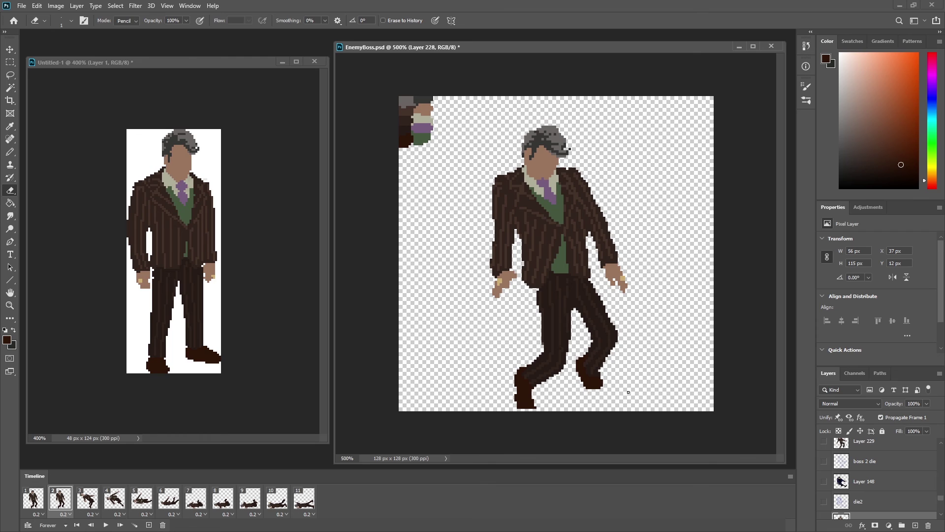
key(b)
drag(604, 383, 601, 390)
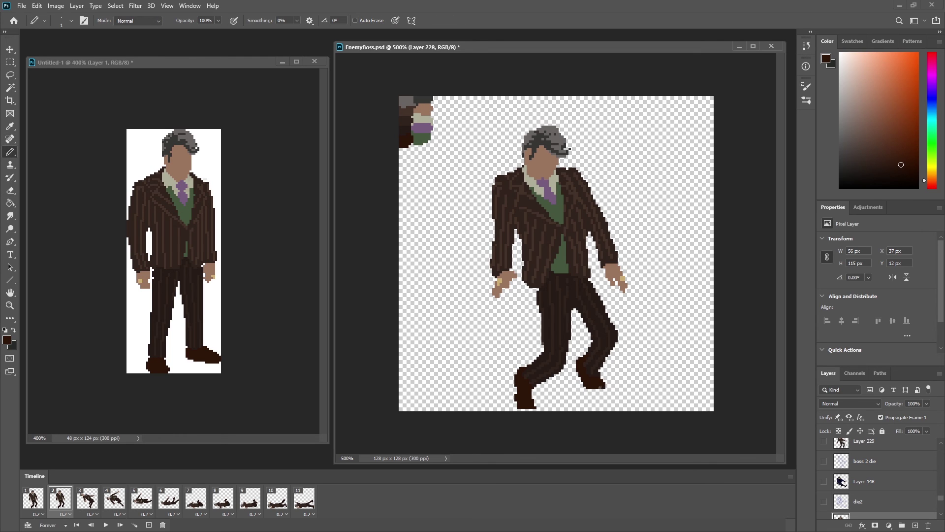
drag(526, 409, 536, 408)
Step: Erase a stray dark pixel on the left shoe's top and sample the hand's skin tone
key(e)
click(520, 366)
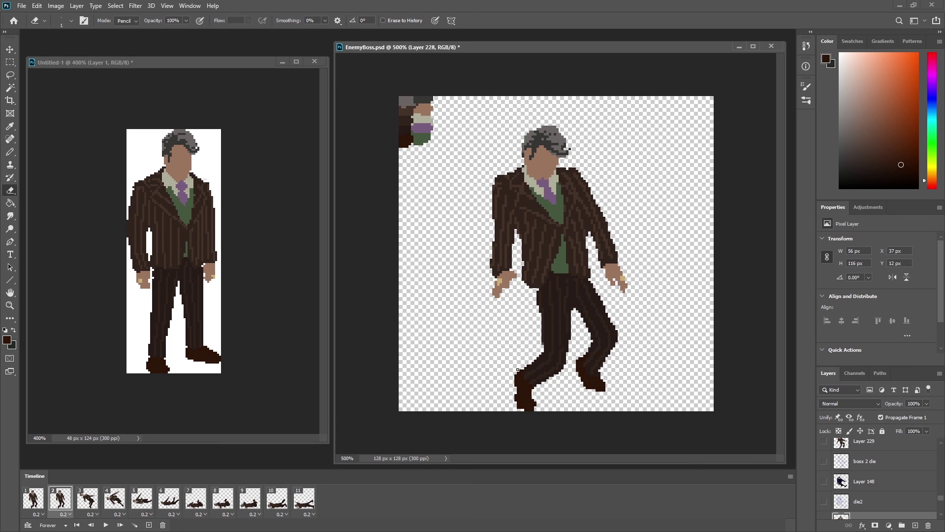
click(10, 152)
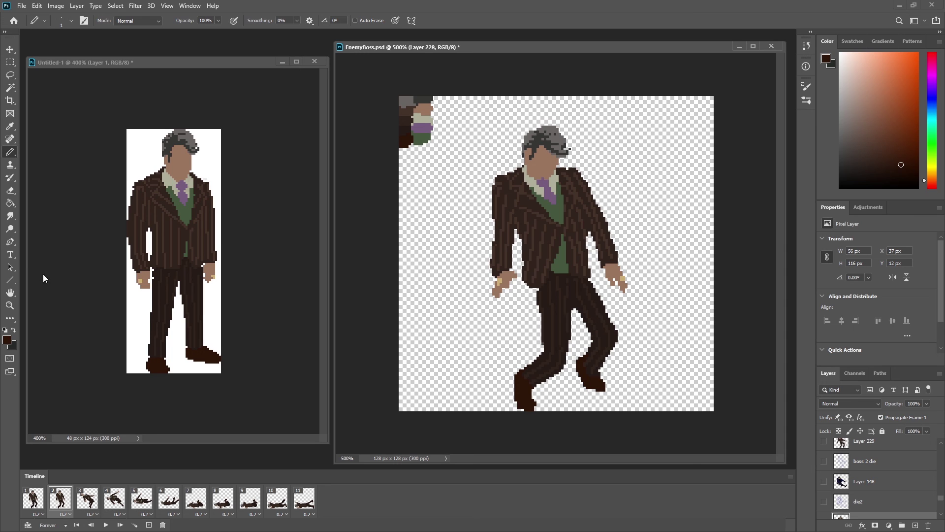
click(9, 190)
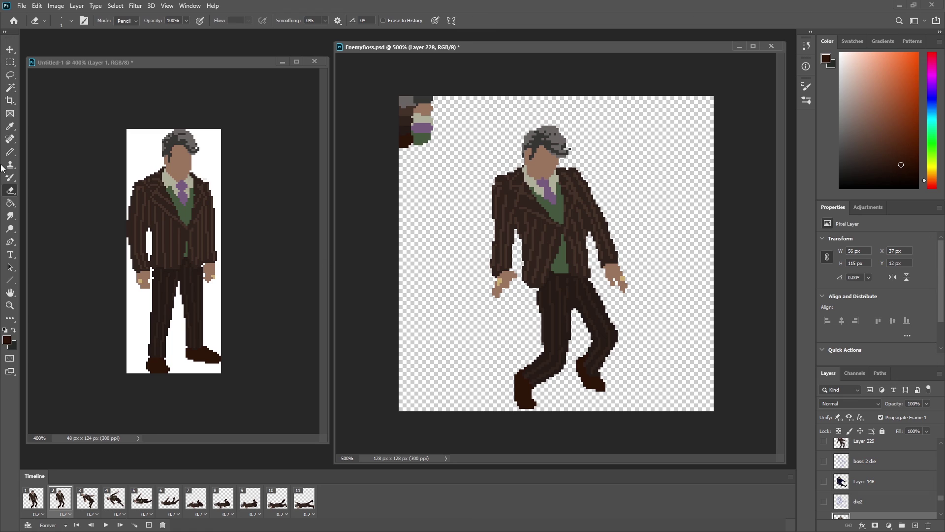
click(10, 152)
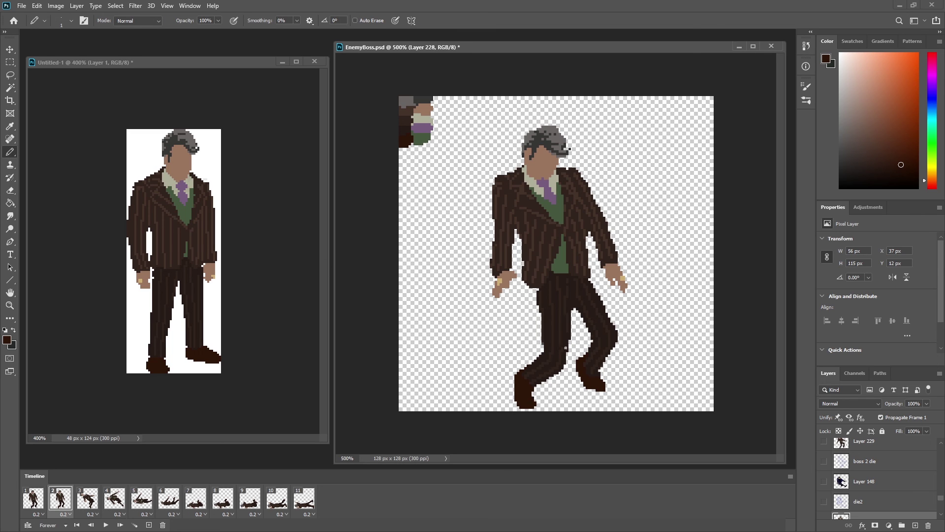
click(10, 190)
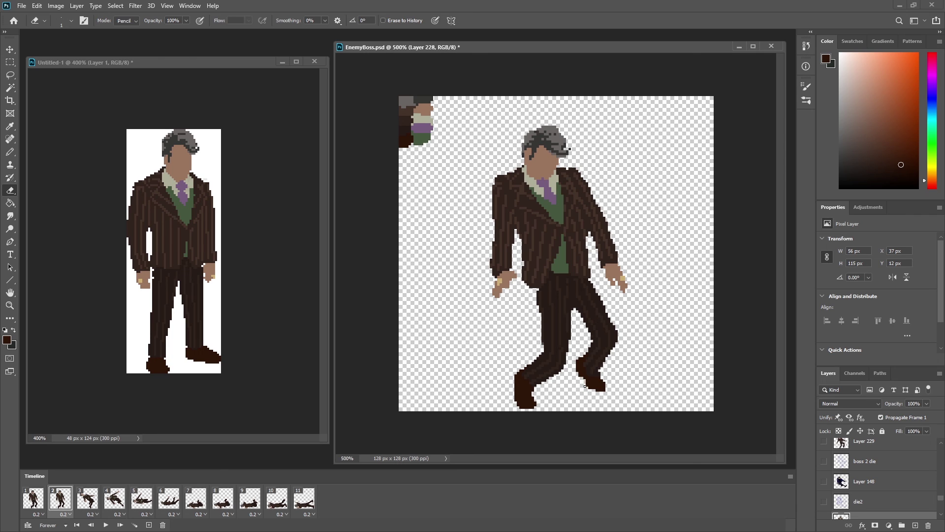
click(12, 152)
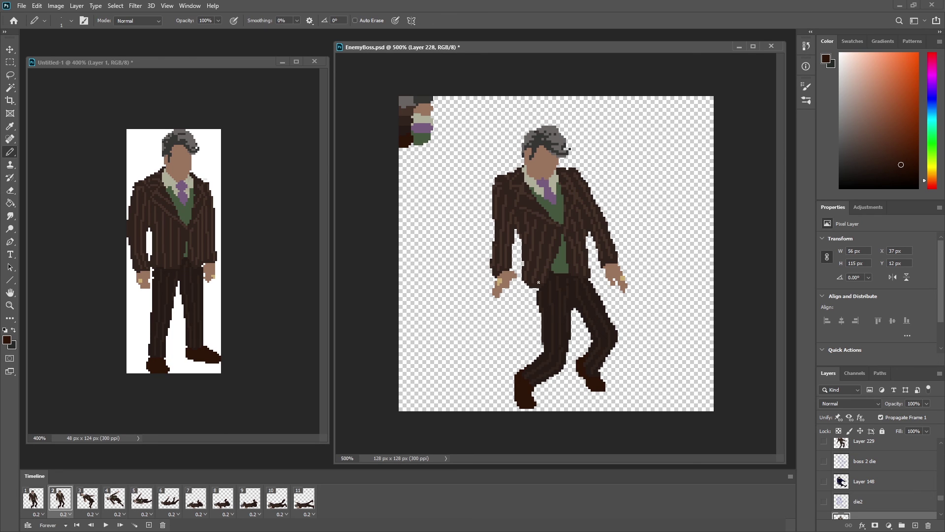
alt+click(505, 289)
click(10, 190)
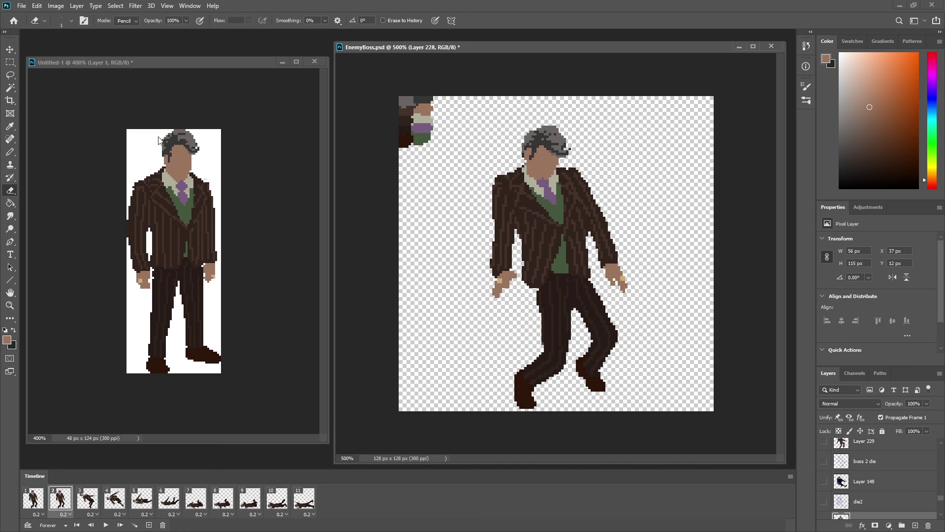
key(i)
click(524, 178)
key(b)
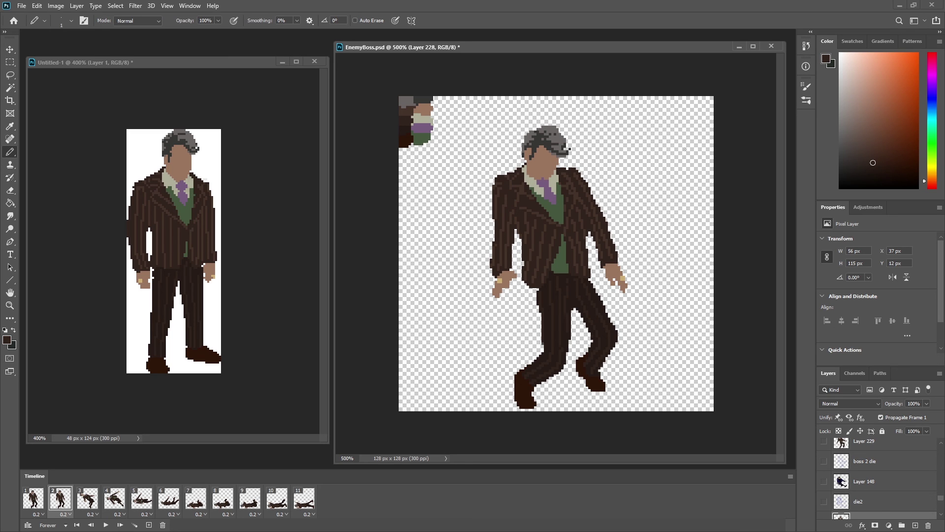
alt+click(564, 138)
scroll(900, 492, down, 2)
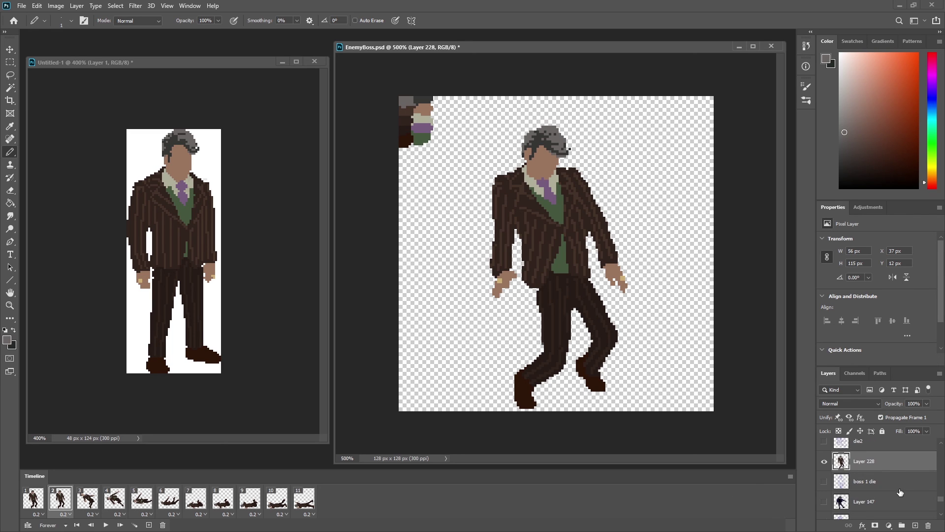
scroll(902, 491, down, 2)
scroll(902, 492, up, 1)
scroll(904, 490, up, 1)
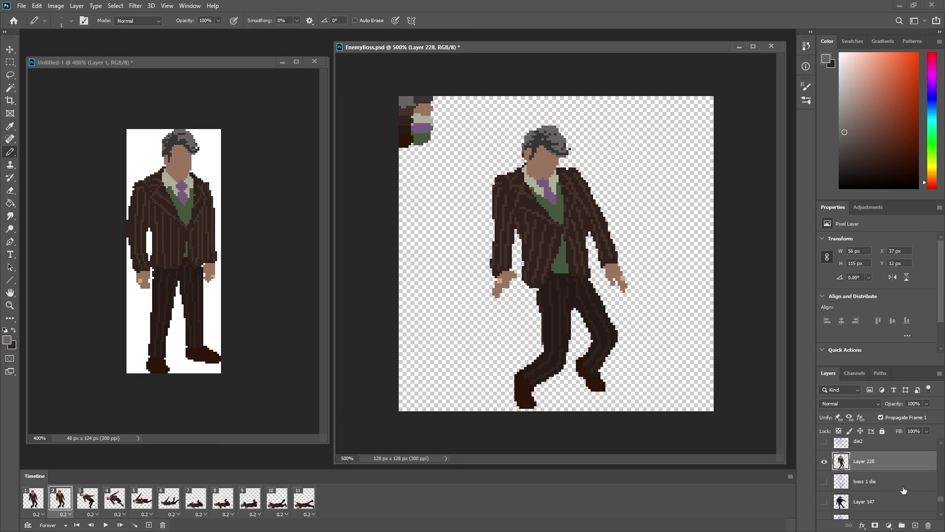